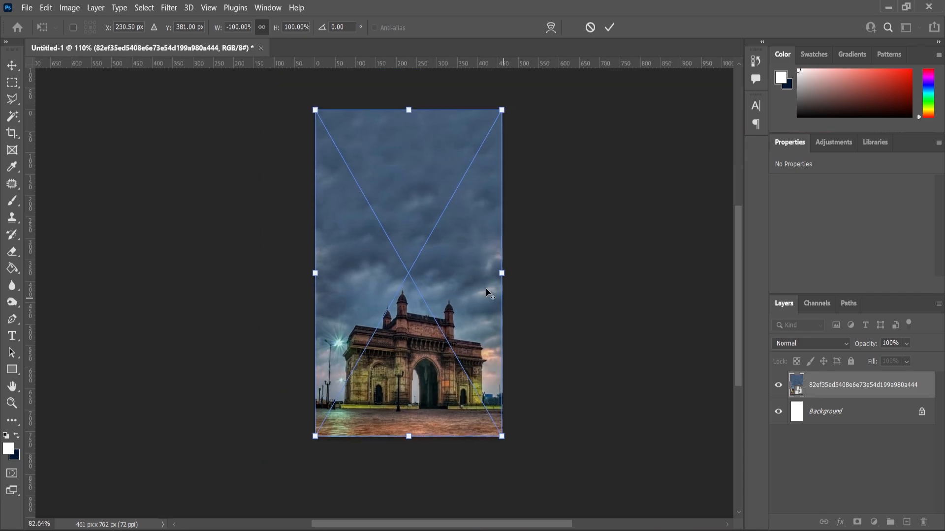
- Apply a Levels adjustment to the monument photo layer, slightly shifting the black, midtone and white input points
click(11, 404)
click(68, 9)
mouse_move(88, 38)
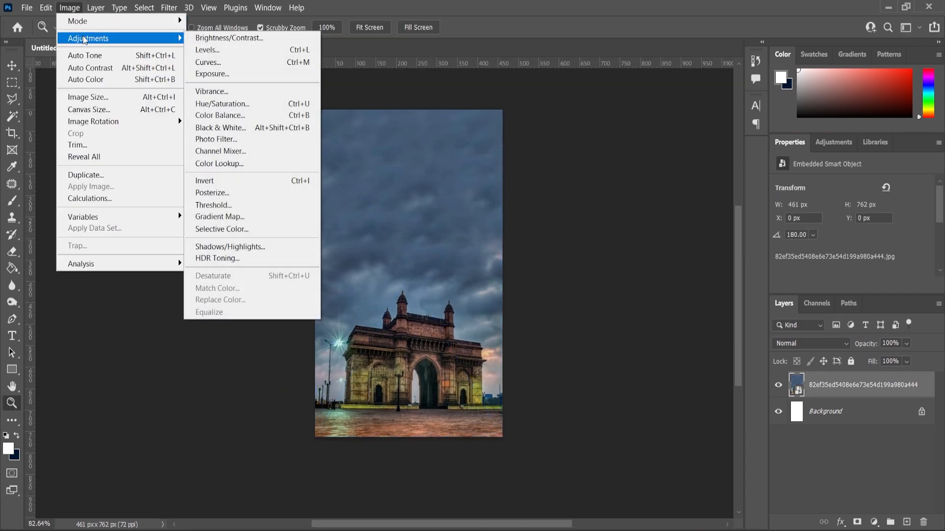
click(207, 50)
drag(620, 108, 796, 111)
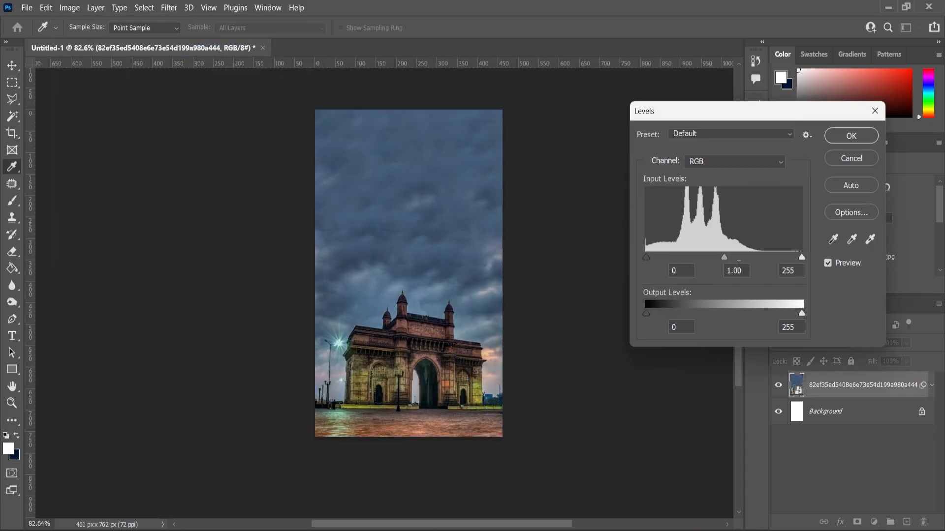
drag(725, 258, 726, 259)
drag(802, 258, 799, 258)
drag(648, 256, 649, 256)
click(847, 142)
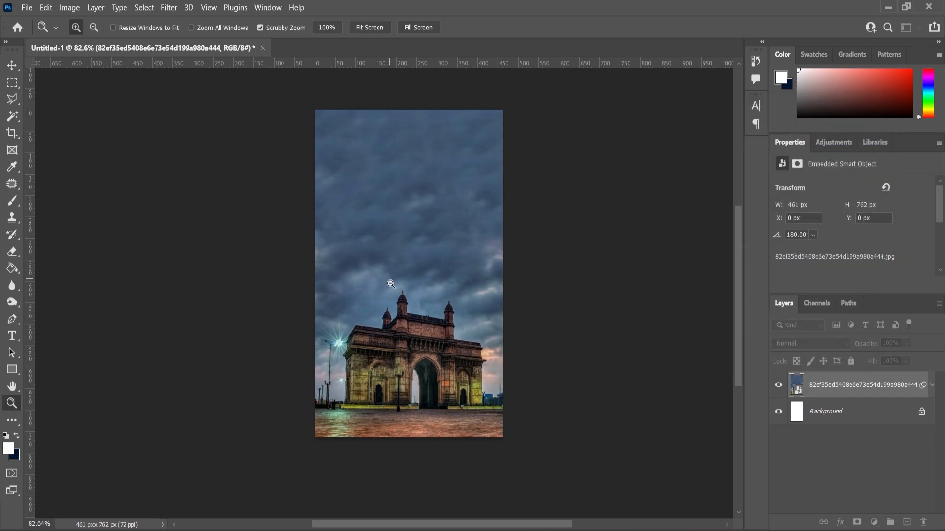
- Enlarge the monument photo to about 128.5% and reposition it so the gate fills the canvas width, with pavement along the lower edge
scroll(389, 278, up, 3)
click(12, 66)
scroll(520, 259, down, 5)
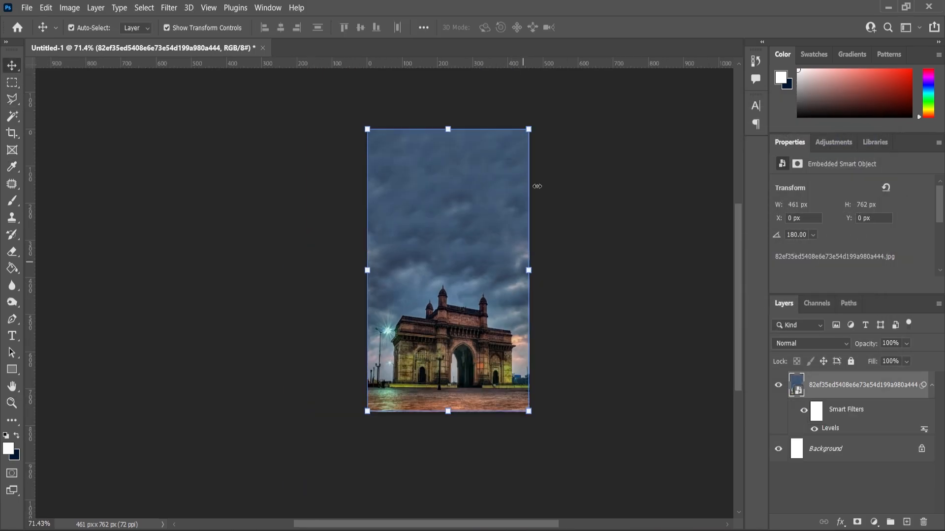
click(529, 129)
click(512, 222)
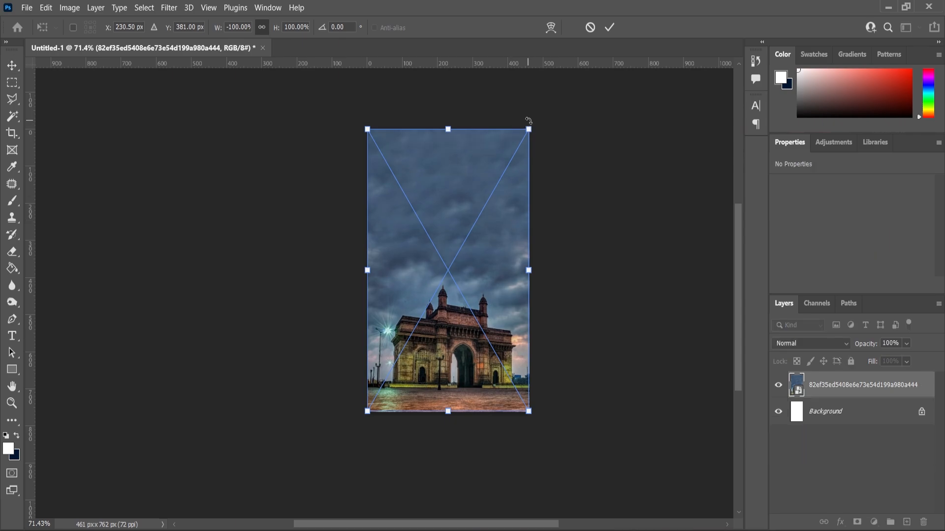
drag(528, 129, 542, 105)
drag(503, 325, 491, 303)
drag(533, 415, 538, 431)
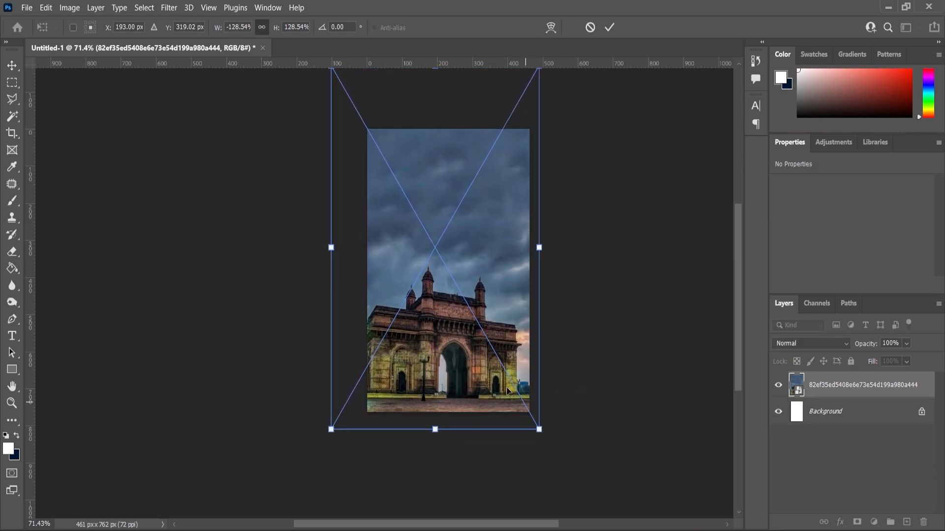
drag(508, 388, 498, 371)
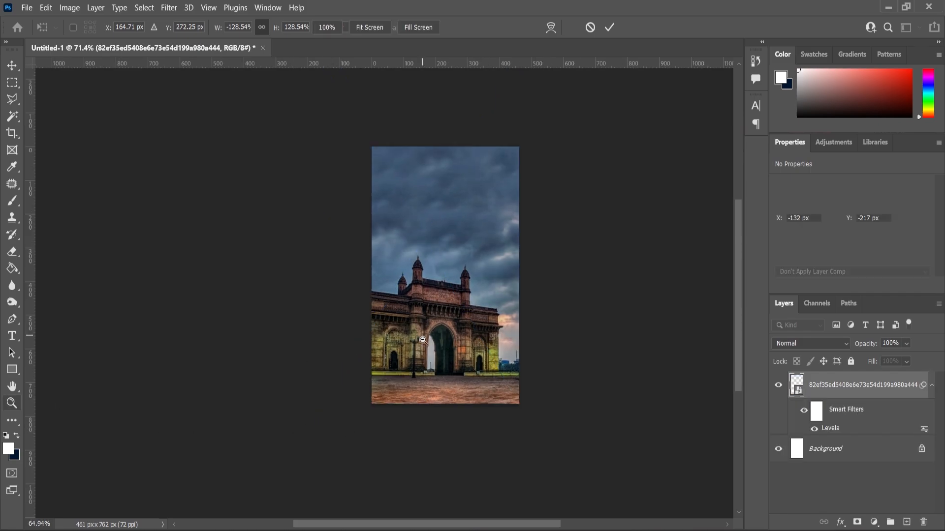
- Add the text "5" in white ADAM.CG PRO Regular in the sky and enlarge it to about 272 pt
mouse_move(443, 326)
mouse_down()
mouse_move(478, 326)
mouse_move(454, 326)
mouse_up()
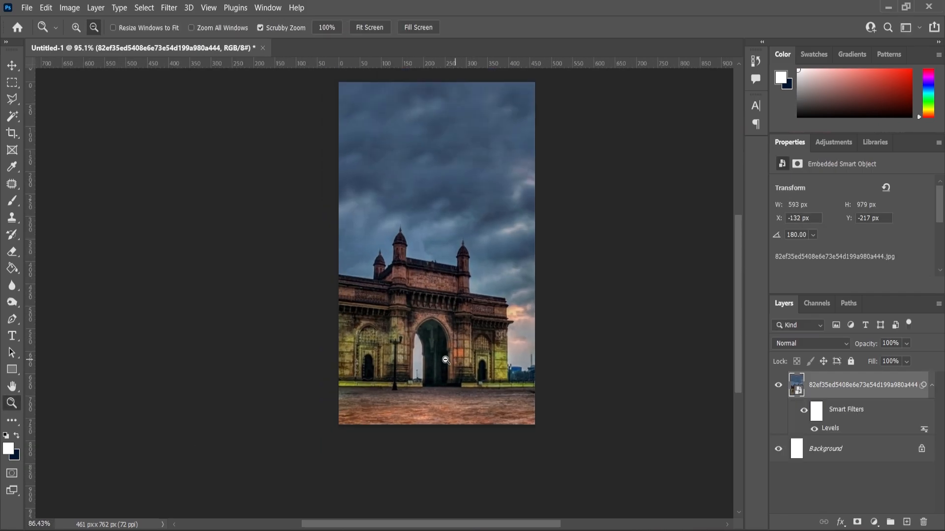
scroll(458, 340, down, 1)
scroll(448, 343, up, 3)
scroll(458, 285, down, 1)
scroll(460, 278, up, 1)
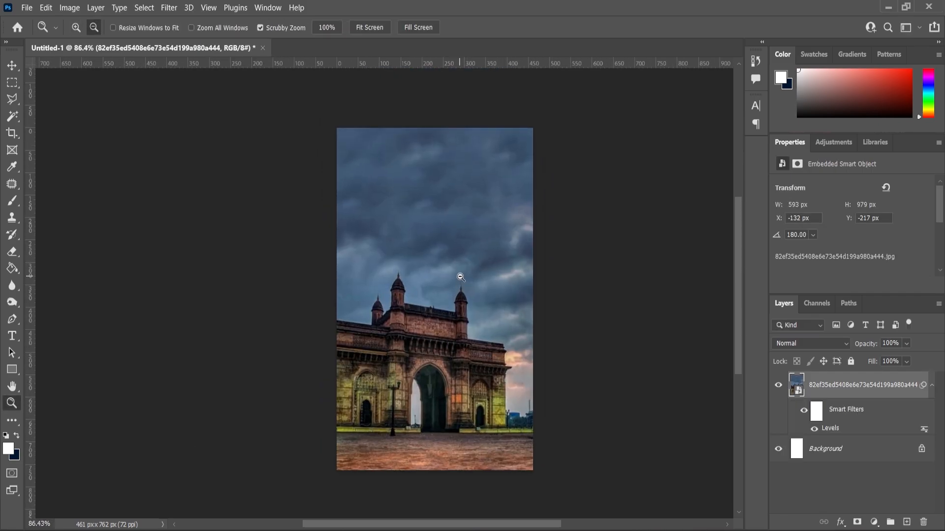
scroll(45, 416, up, 1)
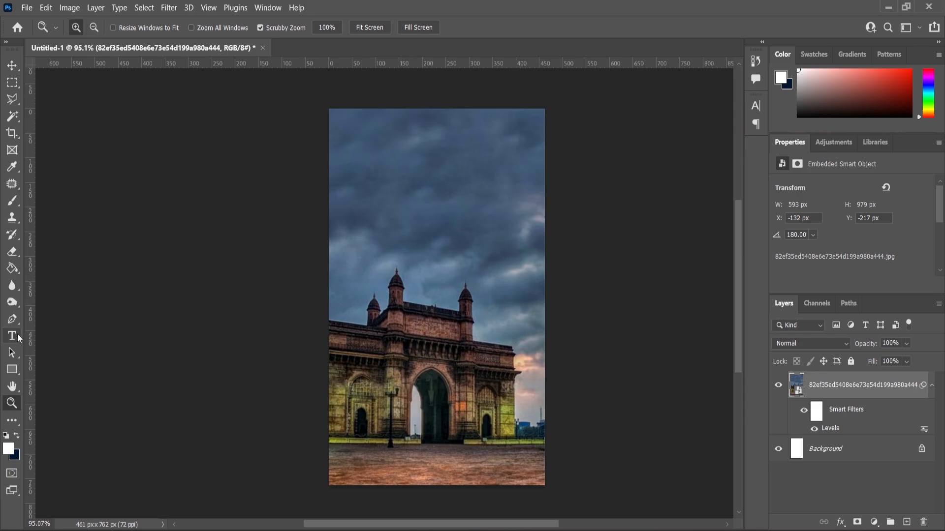
click(425, 233)
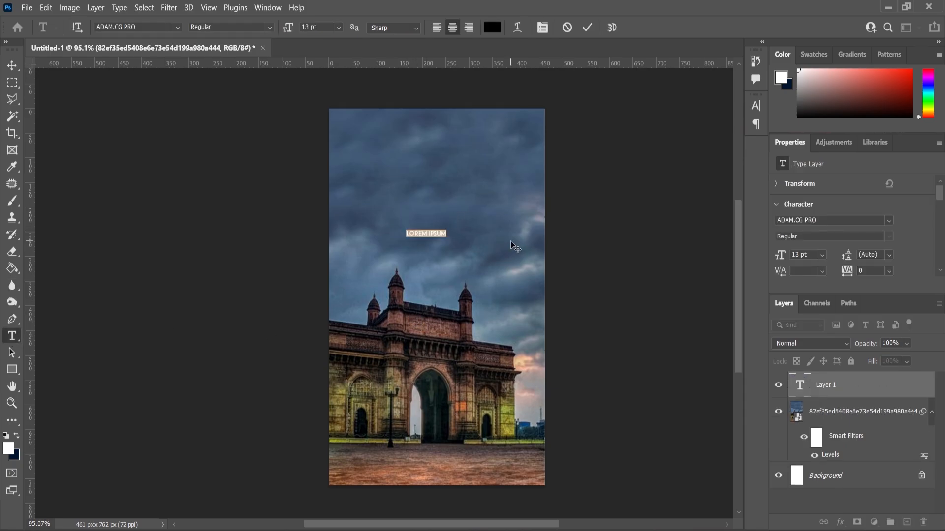
key(BackSpace)
click(17, 436)
click(17, 436)
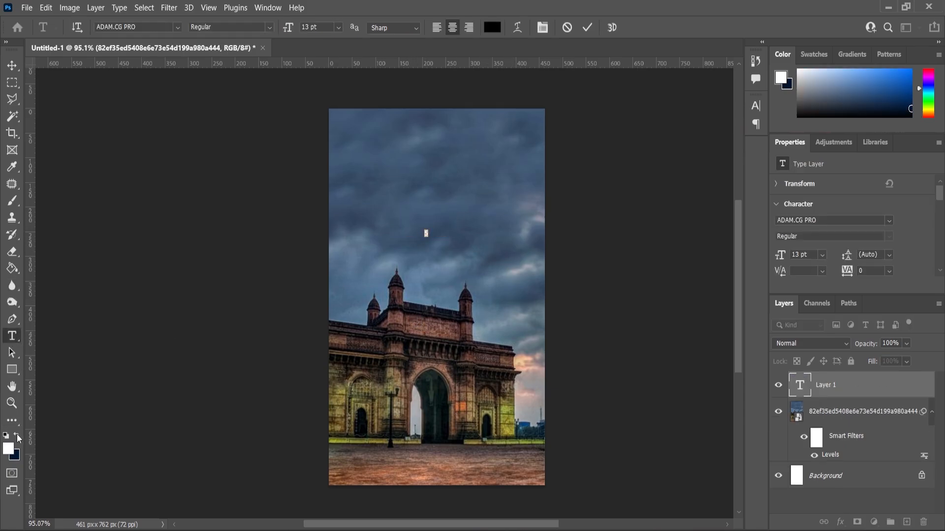
click(177, 28)
click(178, 27)
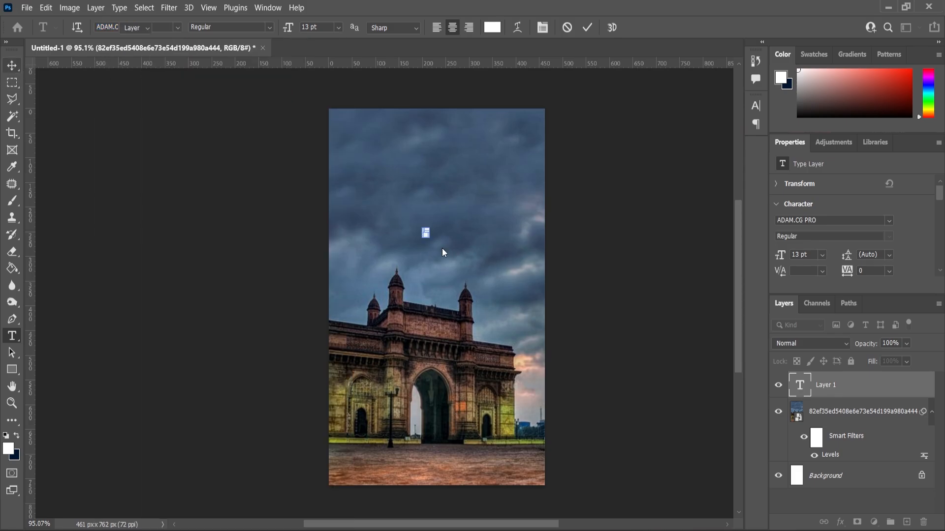
text(5)
drag(429, 229, 492, 167)
click(8, 406)
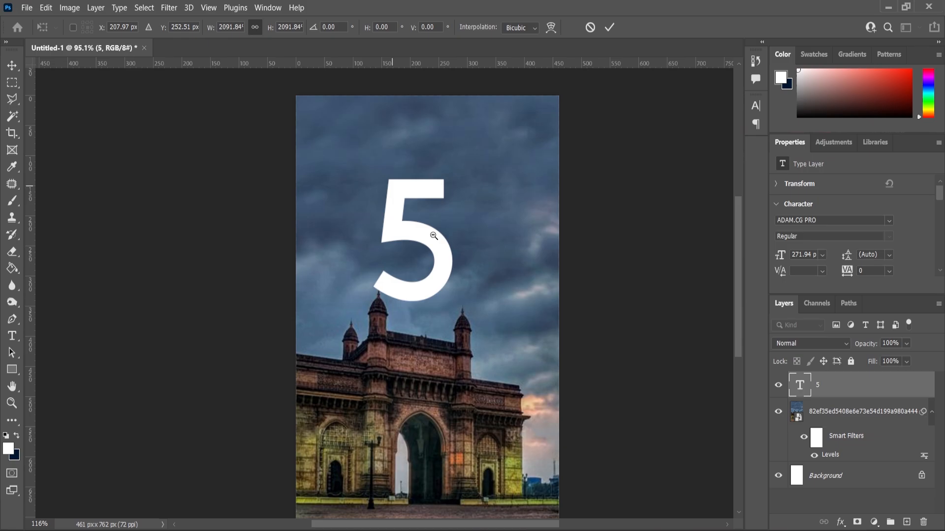
click(12, 336)
drag(423, 235, 394, 228)
click(268, 29)
click(268, 29)
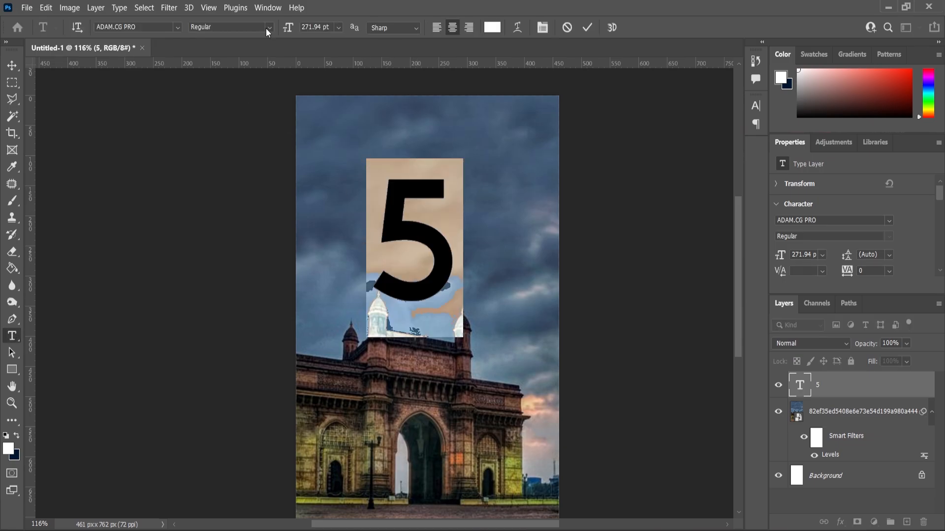
click(178, 28)
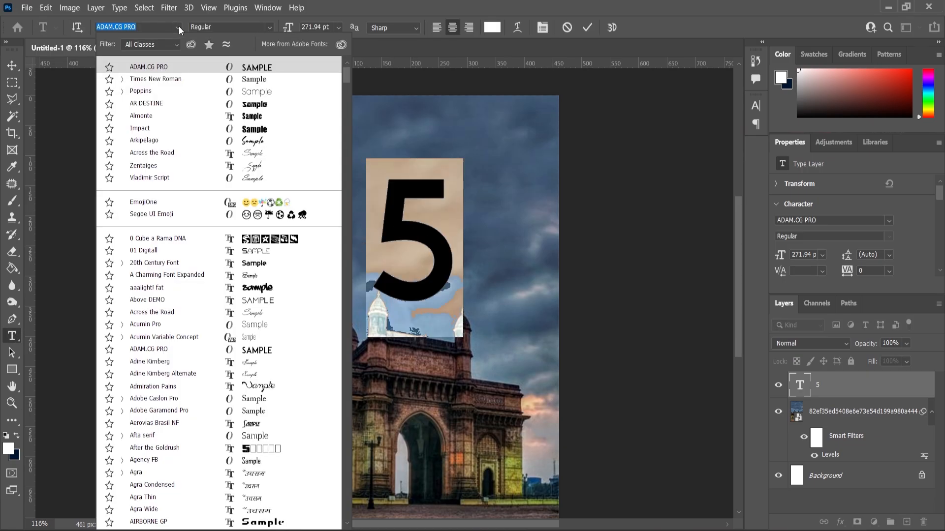
click(179, 28)
- Move the 5 down over the monument and enlarge it to about 417 pt
click(16, 68)
drag(428, 246, 435, 364)
key(ctrl+t)
drag(456, 277, 481, 230)
click(13, 67)
scroll(380, 312, down, 3)
scroll(389, 320, up, 3)
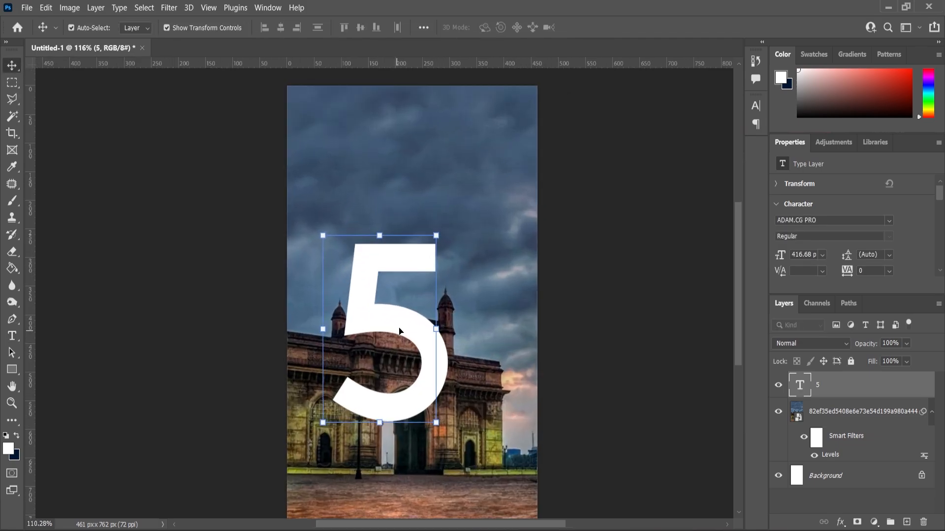
- Move the 5 to the lower left of the photo and reduce it to about 396 pt
drag(401, 333, 377, 360)
key(ctrl+t)
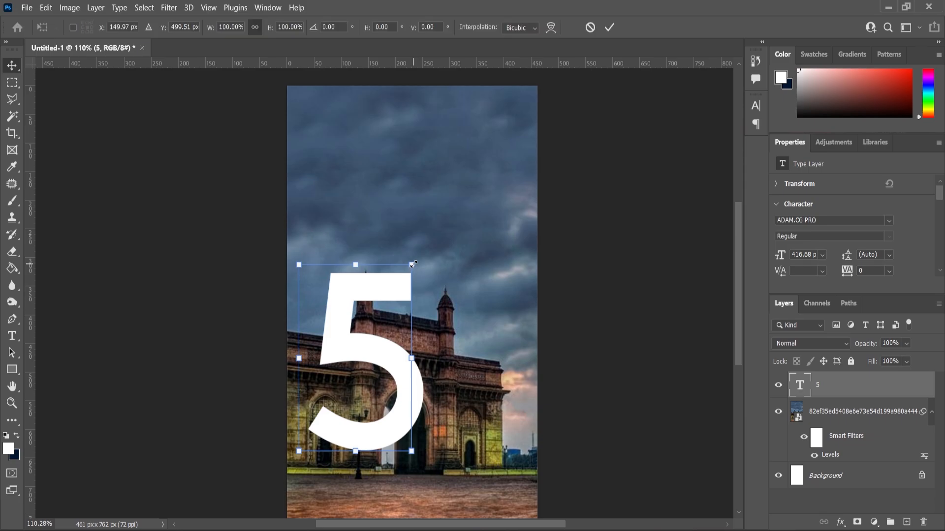
drag(439, 242, 432, 270)
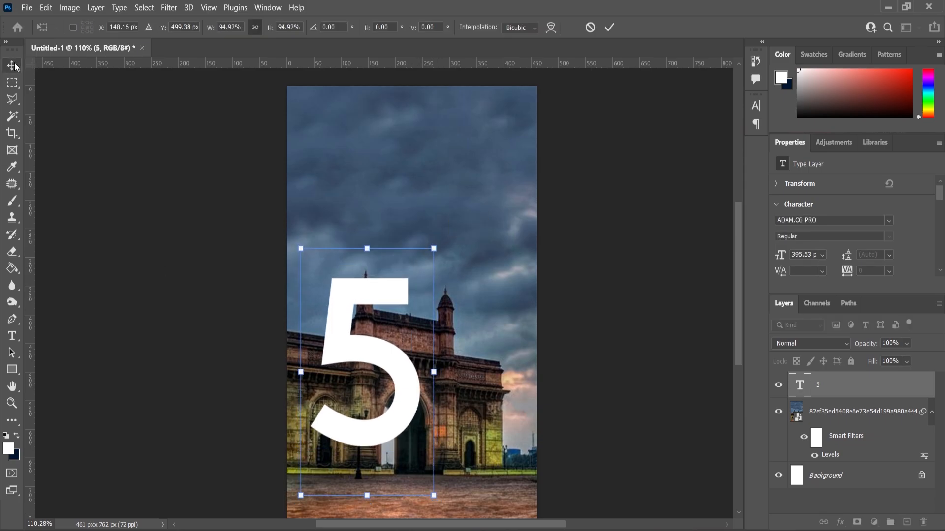
key(Return)
- Nudge the 5 slightly left and enlarge it to about 420 pt so it overlaps the left towers
scroll(407, 373, up, 3)
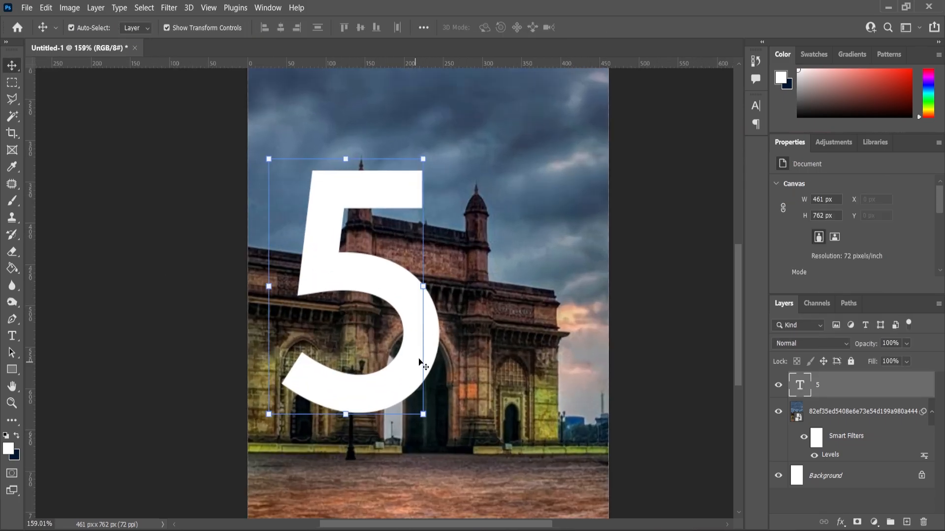
drag(424, 361, 435, 335)
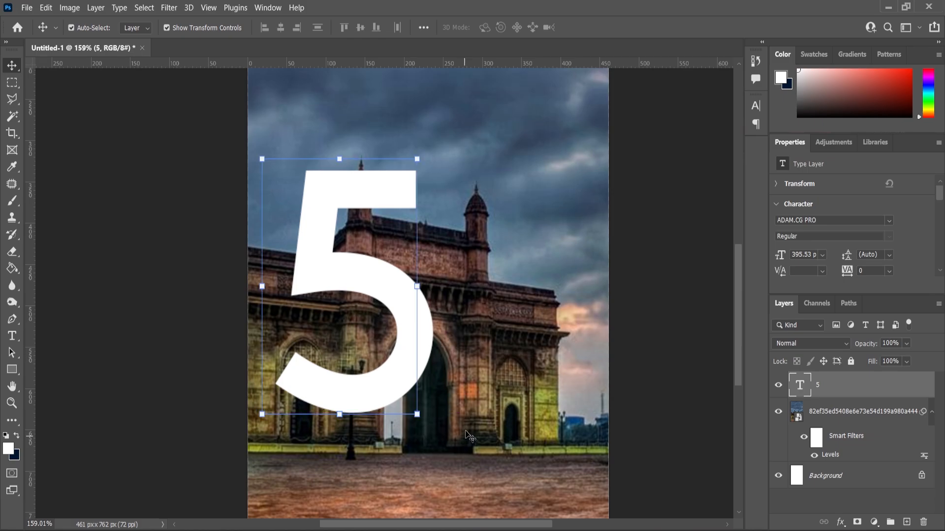
drag(418, 414, 464, 502)
drag(394, 393, 391, 388)
click(12, 66)
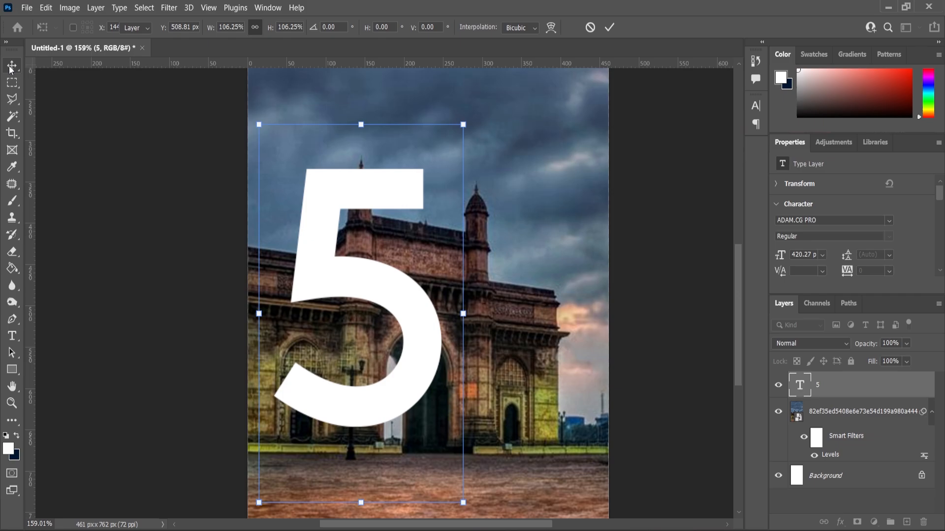
- Convert the 5 text layer to a smart object and add a layer mask to it
right_click(835, 386)
click(728, 182)
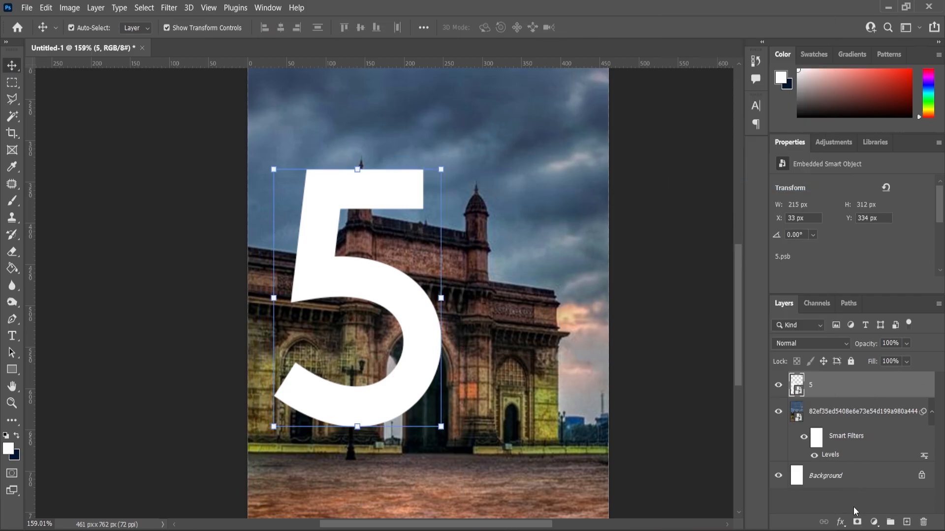
click(858, 523)
- Lower the opacity of the 5 layer to 58%
click(906, 343)
drag(922, 359, 897, 361)
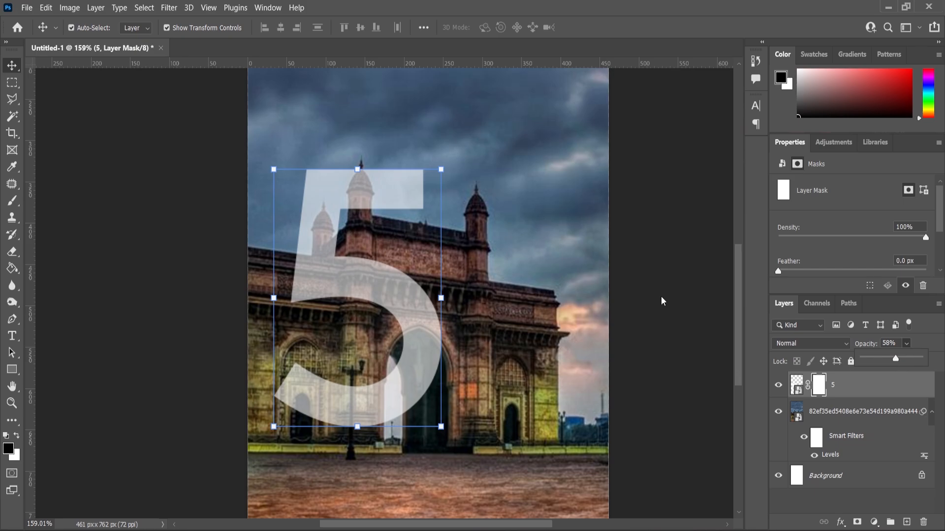
- Paint black on the 5's layer mask with a 10 px hard brush to reveal the tall tower behind its upper bar
key(b)
scroll(396, 187, up, 5)
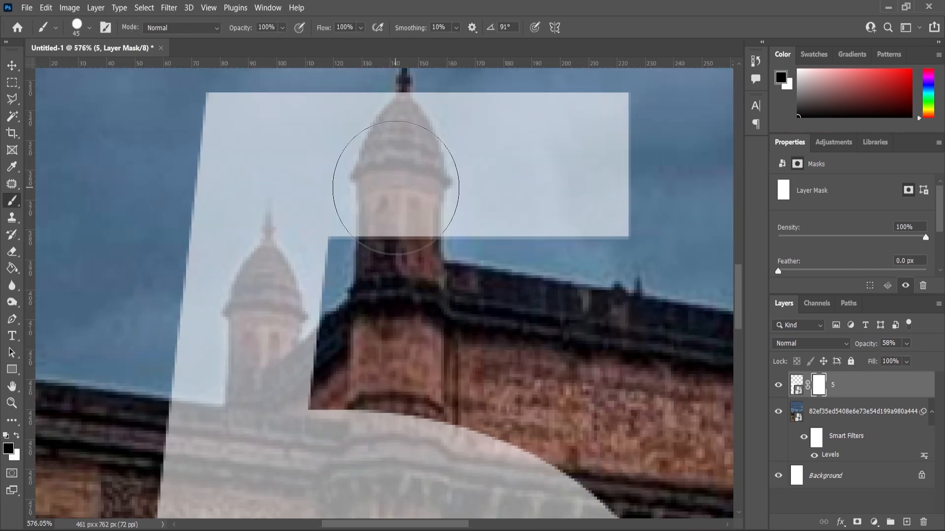
key(z)
key(b)
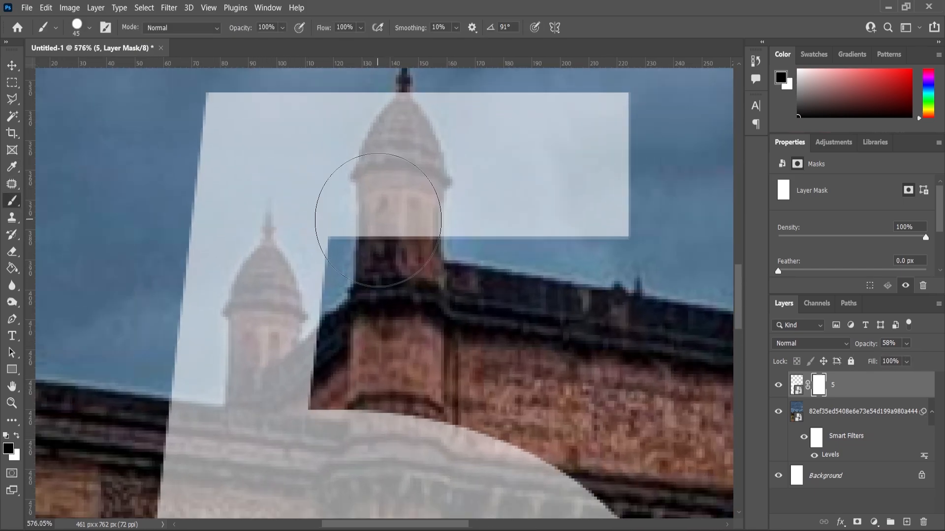
right_click(401, 222)
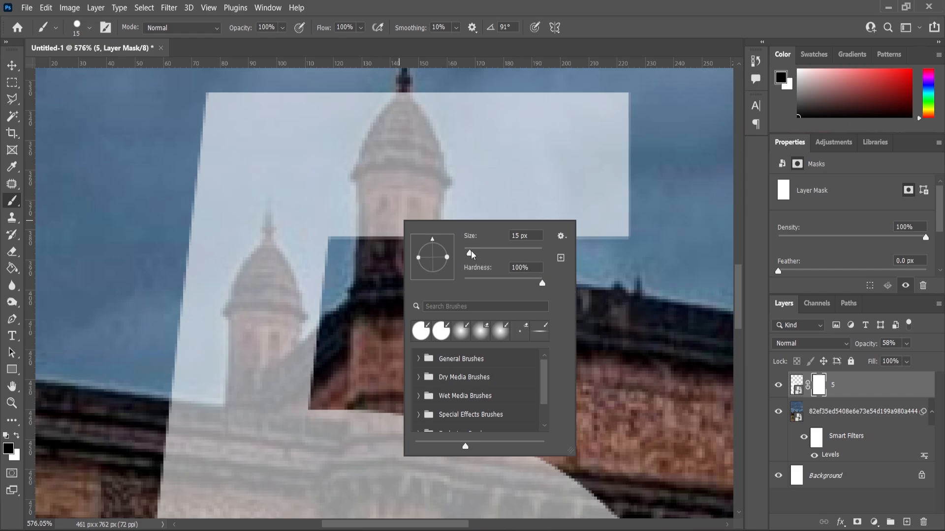
text(10)
key(Return)
mouse_move(385, 196)
mouse_down()
mouse_move(407, 211)
mouse_move(400, 216)
mouse_move(400, 145)
mouse_move(391, 144)
mouse_move(380, 181)
mouse_move(382, 159)
mouse_move(376, 240)
mouse_move(412, 204)
mouse_move(413, 248)
mouse_move(416, 226)
mouse_move(420, 250)
mouse_move(421, 207)
mouse_move(423, 245)
mouse_up()
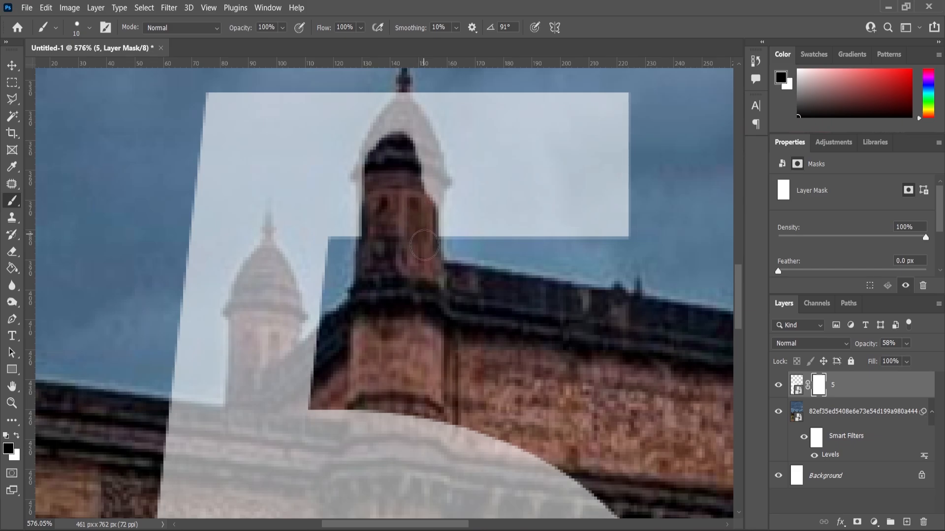
mouse_move(427, 202)
mouse_down()
mouse_move(431, 174)
mouse_move(403, 109)
mouse_move(396, 139)
mouse_move(432, 171)
mouse_move(418, 156)
mouse_move(361, 258)
mouse_move(368, 332)
mouse_up()
- Refine the mask around the tall tower's dome and spire with a 5 px brush
scroll(406, 183, up, 3)
key(bracketleft)
key(bracketleft)
key(bracketleft)
key(bracketleft)
key(bracketleft)
drag(432, 139, 432, 92)
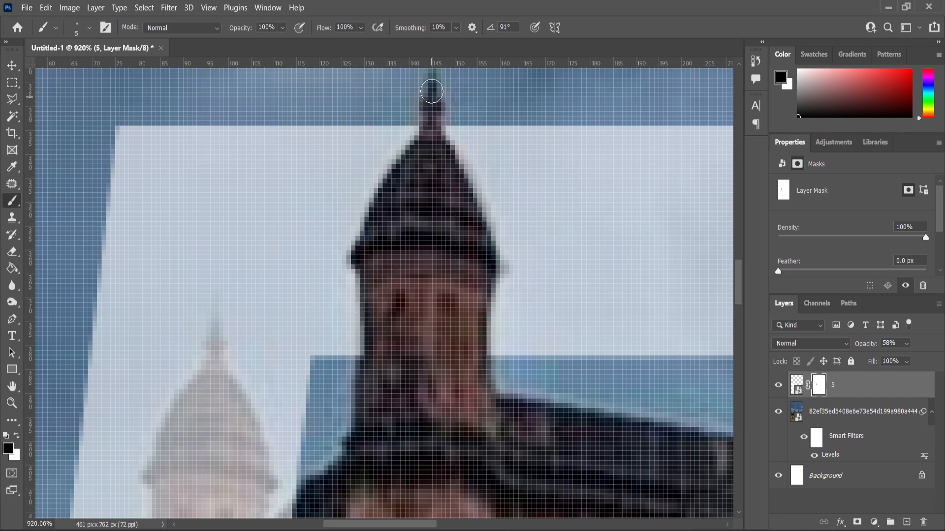
- Mask out the 5's lower hook over the monument wall and lamp post with a 50 px brush
scroll(441, 230, down, 4)
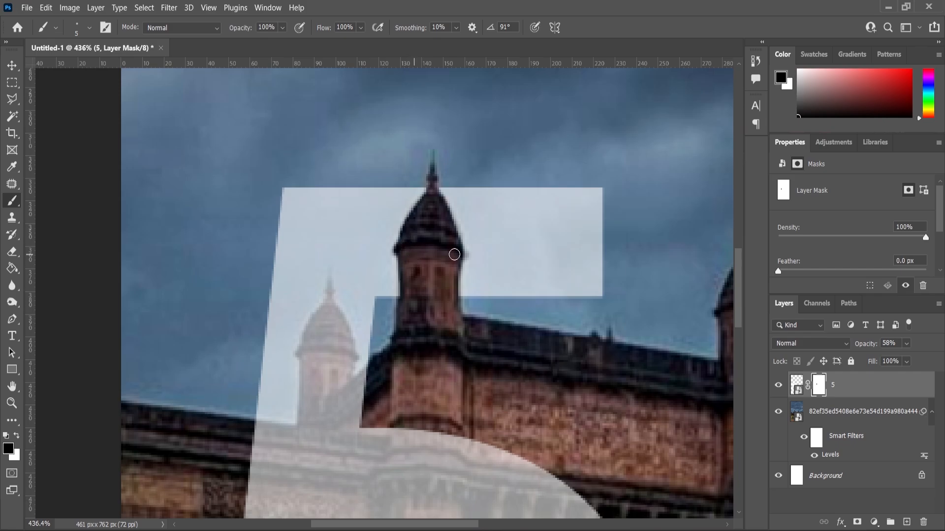
scroll(431, 275, down, 5)
scroll(491, 427, up, 5)
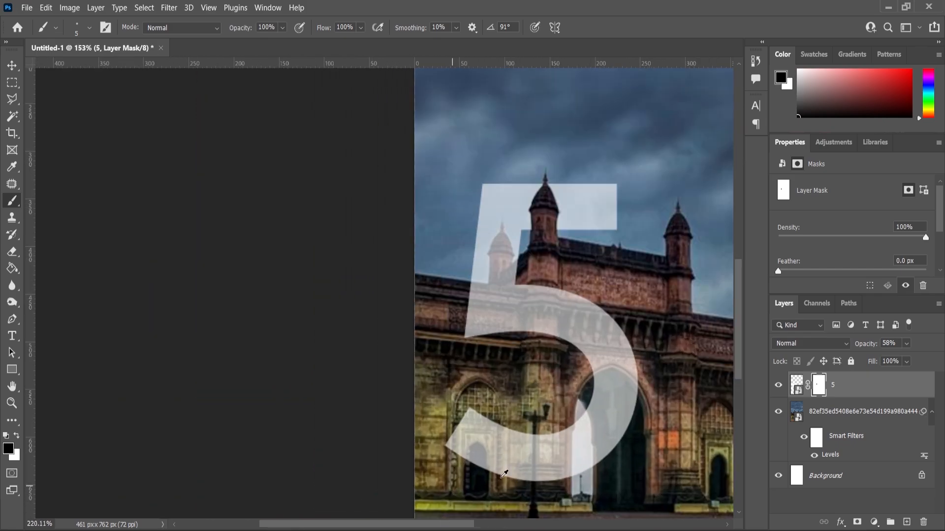
mouse_move(449, 401)
mouse_down()
mouse_move(538, 438)
mouse_move(593, 438)
mouse_up()
scroll(597, 439, down, 1)
key(bracketright)
scroll(596, 439, up, 3)
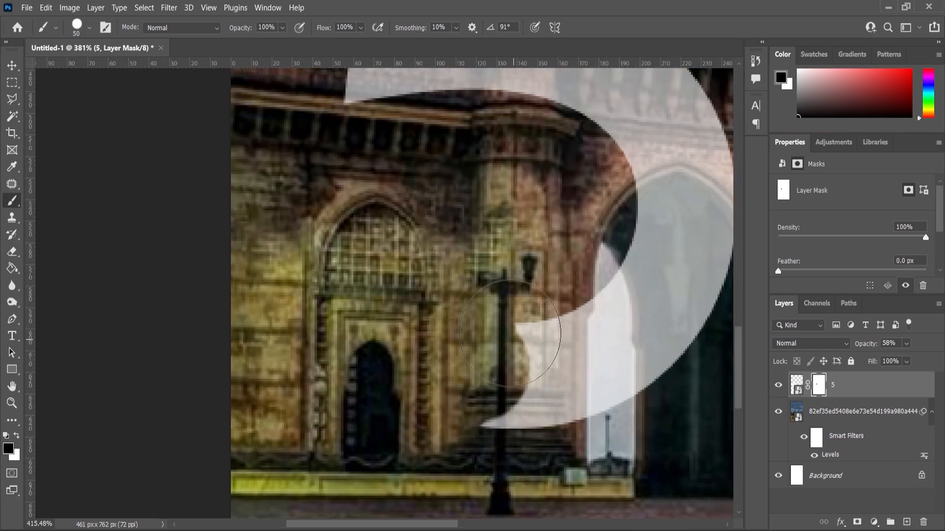
drag(511, 335, 509, 427)
- Mask the remaining part of the 5 over the pillar up to the archway's left edge with a 9 px brush
key(bracketleft)
key(bracketleft)
key(bracketleft)
key(bracketleft)
key(bracketleft)
key(bracketleft)
key(bracketleft)
key(bracketleft)
key(bracketleft)
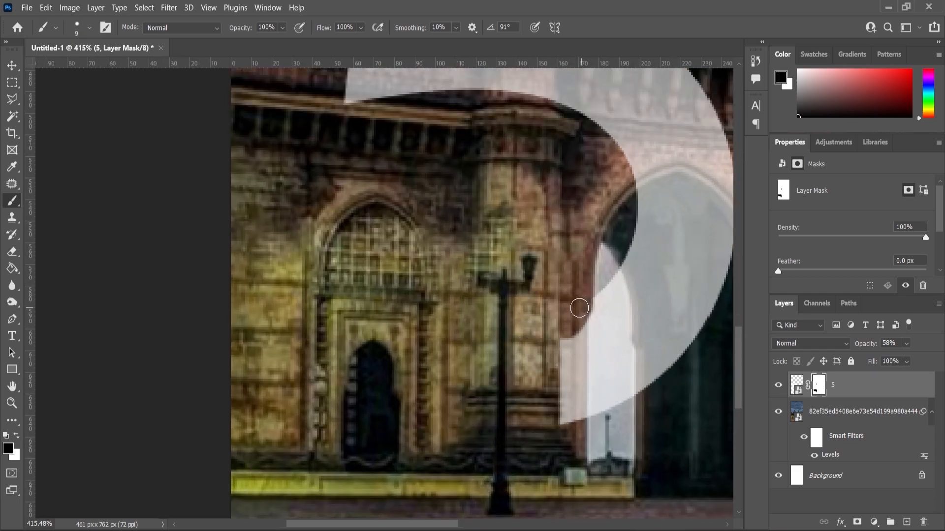
mouse_move(579, 308)
mouse_down()
mouse_move(569, 376)
mouse_move(570, 313)
mouse_up()
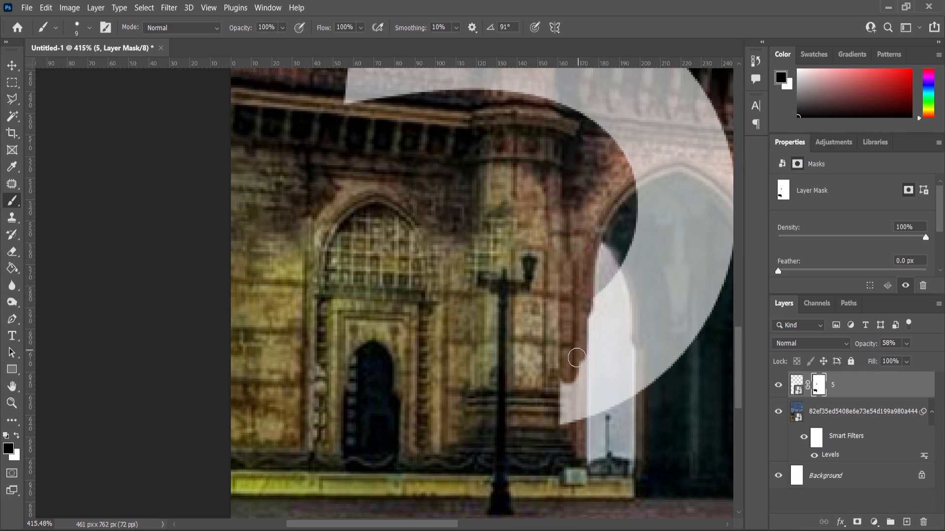
mouse_move(576, 358)
mouse_down()
mouse_move(573, 394)
mouse_move(559, 354)
mouse_up()
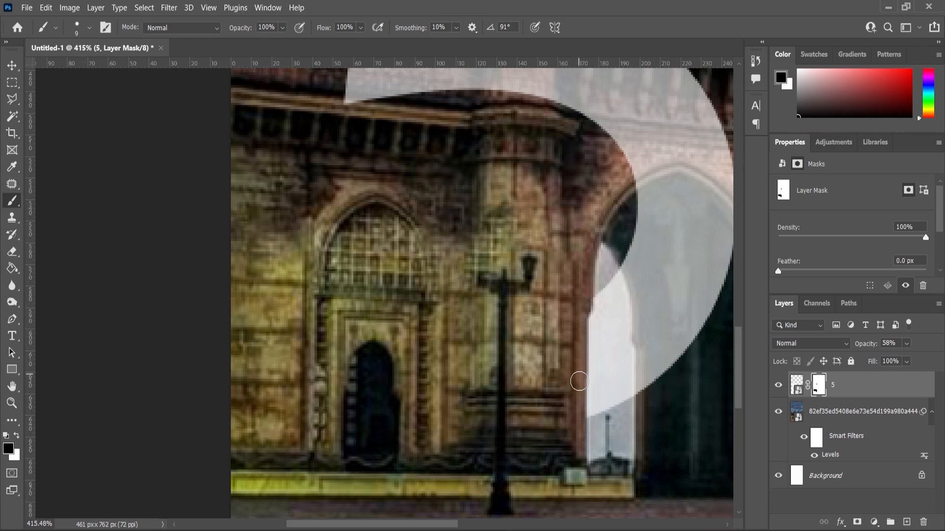
- Restore the masked 5 layer's opacity to 100%
scroll(496, 308, down, 5)
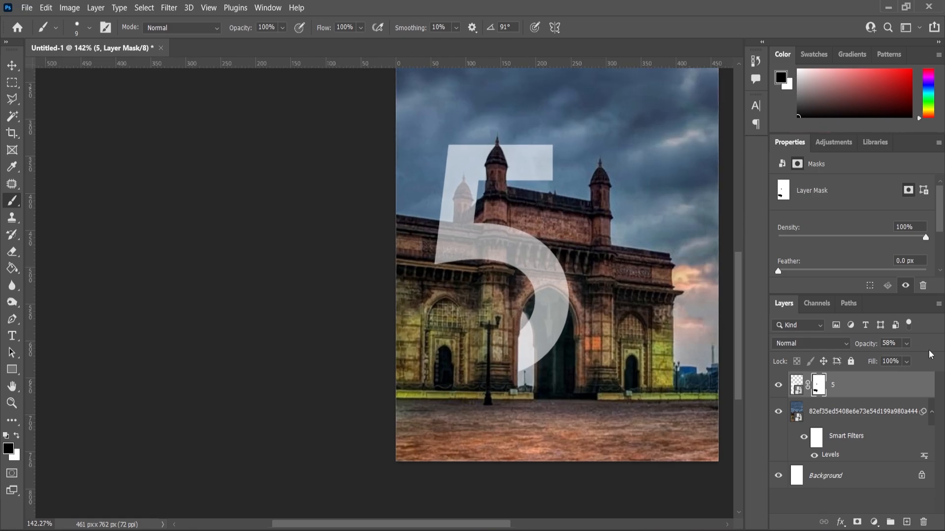
click(906, 361)
scroll(411, 286, down, 5)
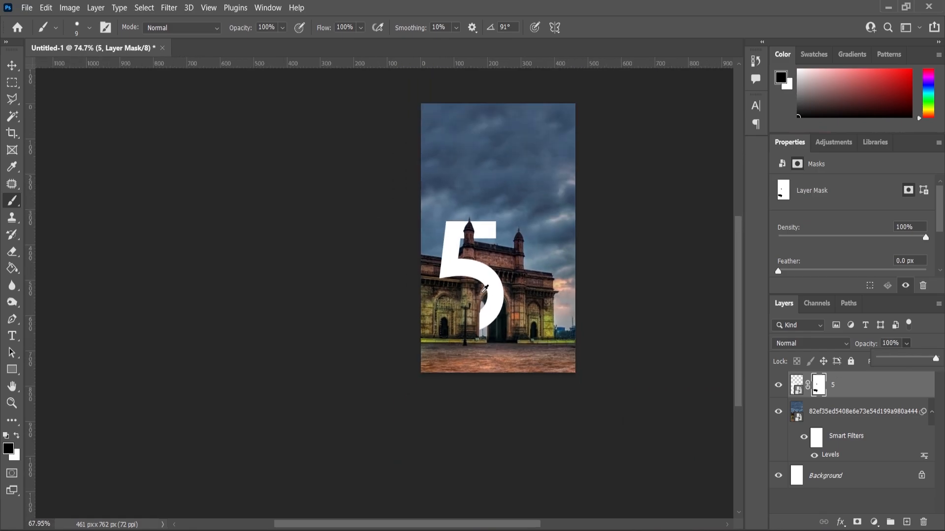
click(508, 295)
scroll(509, 294, up, 3)
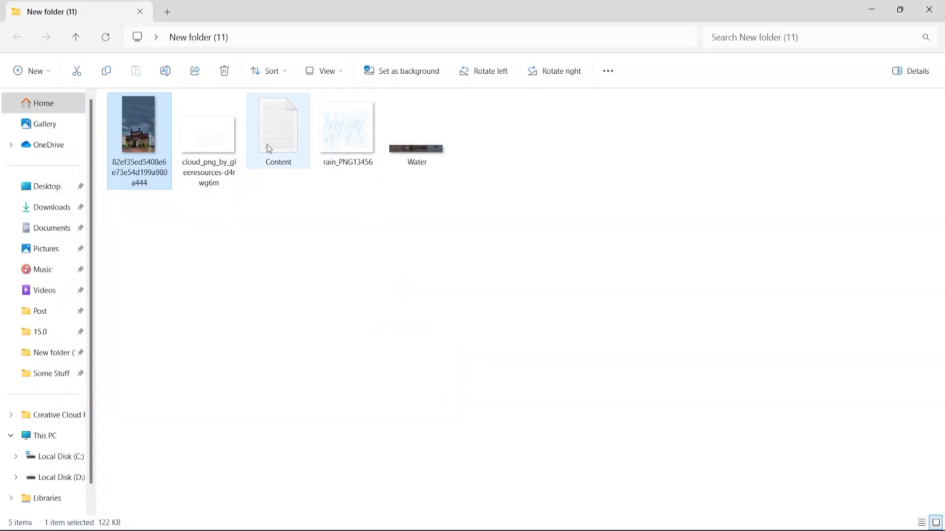
- Copy "IN MUMBAI" from the Content text file and add it to the sky as a new text layer in Photoshop
click(296, 142)
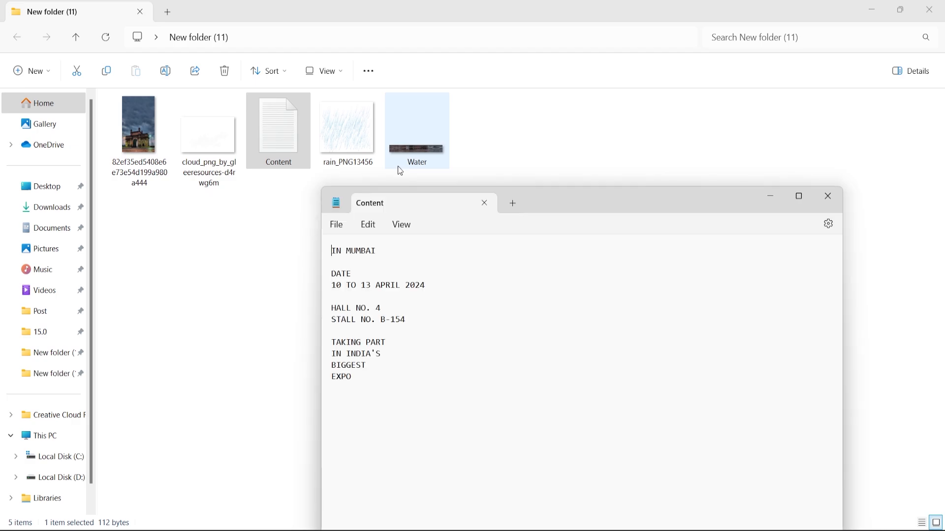
drag(377, 251, 319, 258)
key(ctrl+c)
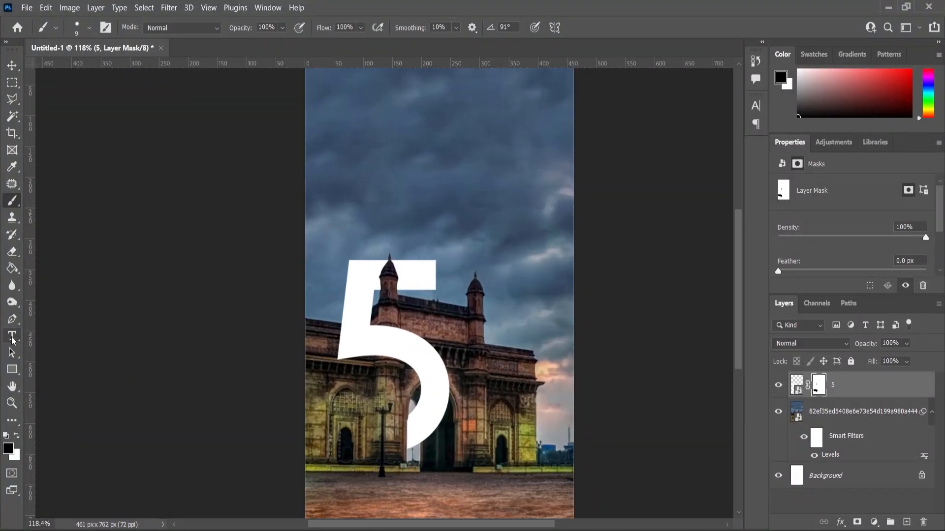
click(12, 338)
key(ctrl+v)
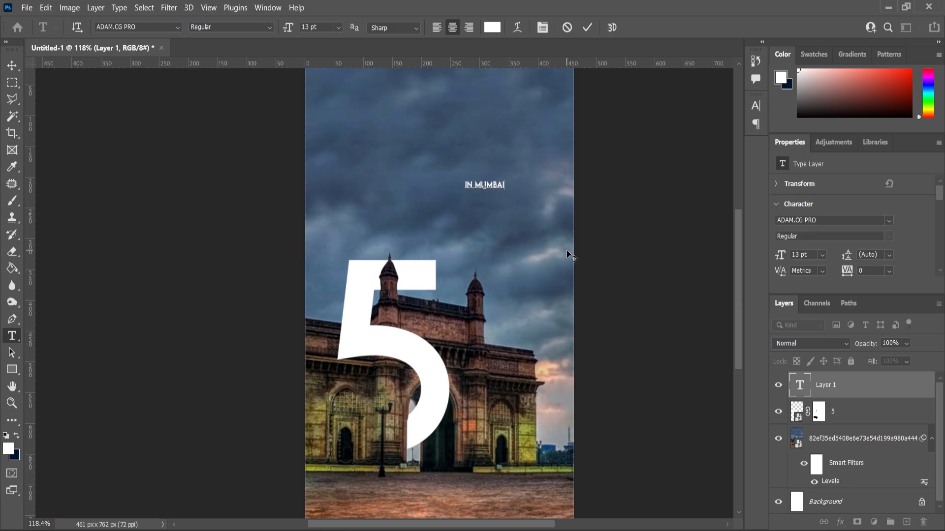
click(12, 65)
- Scale the IN MUMBAI text to about 182% and place it in the sky near the photo's right edge
scroll(507, 180, up, 3)
key(ctrl+t)
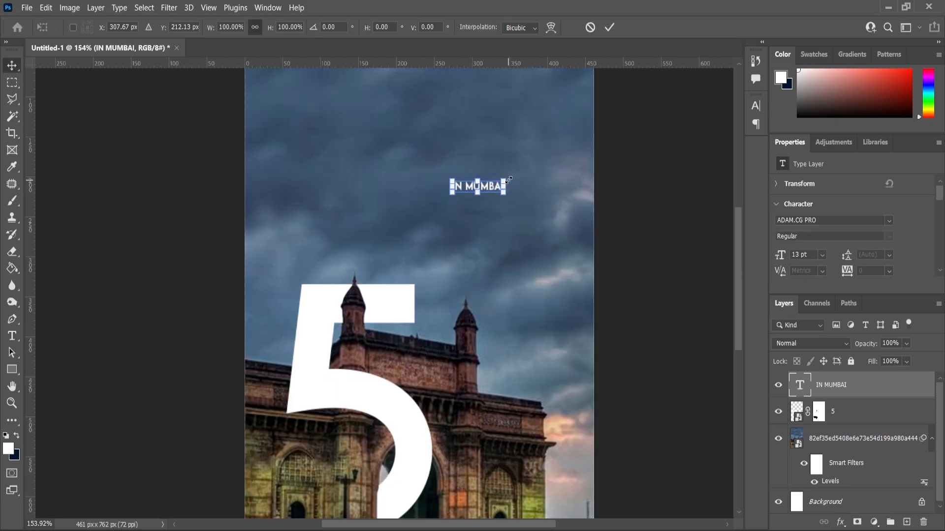
drag(512, 177, 538, 200)
click(11, 404)
scroll(406, 259, down, 3)
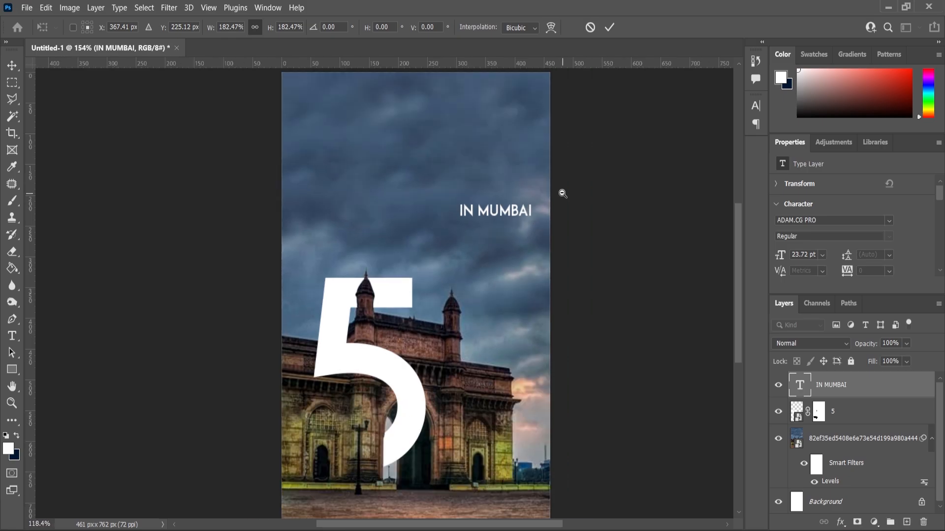
- Change the IN MUMBAI text's font to Poppins Regular
scroll(520, 214, up, 5)
key(t)
triple_click(472, 207)
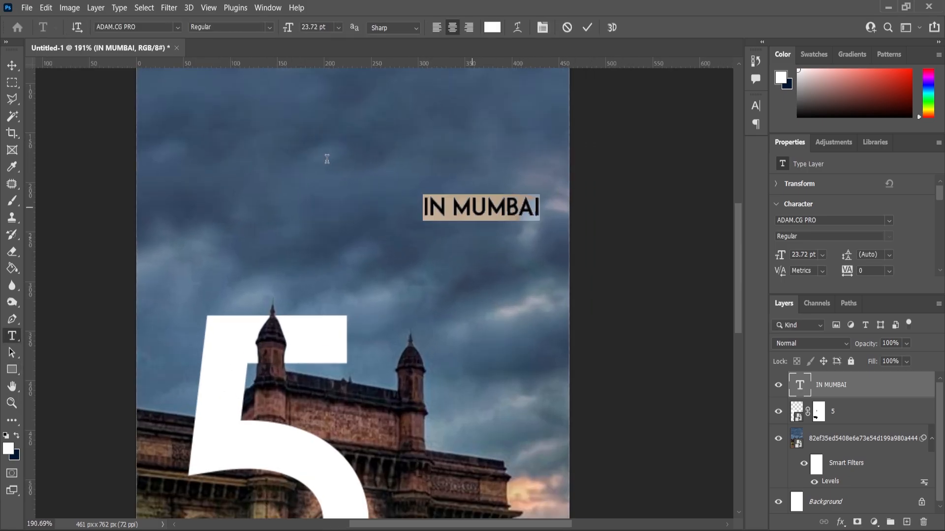
click(149, 26)
text(pop)
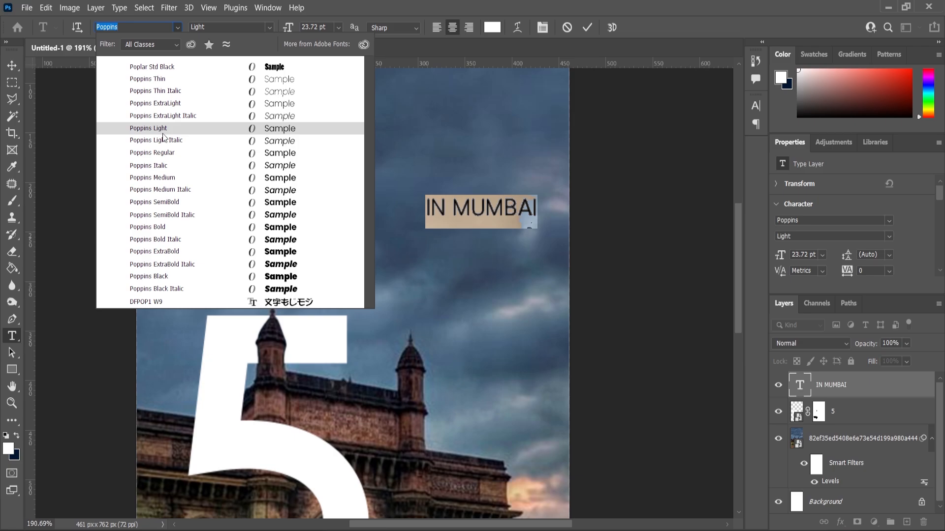
click(163, 154)
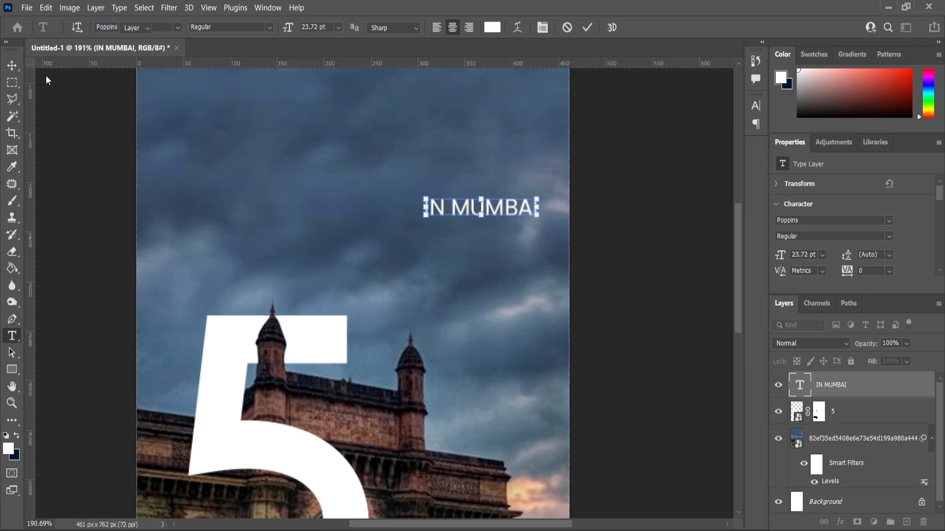
- Set the IN MUMBAI text's font weight to Bold
scroll(500, 232, up, 2)
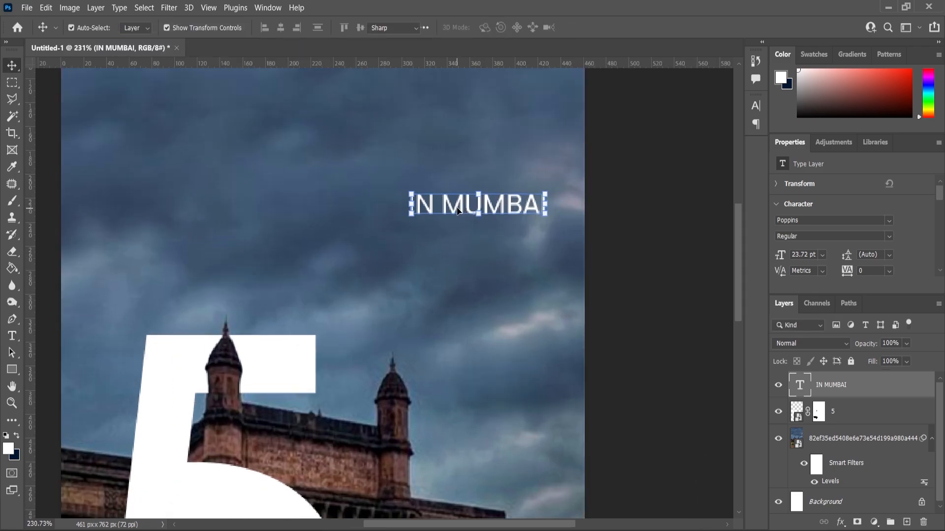
key(ctrl+a)
click(269, 27)
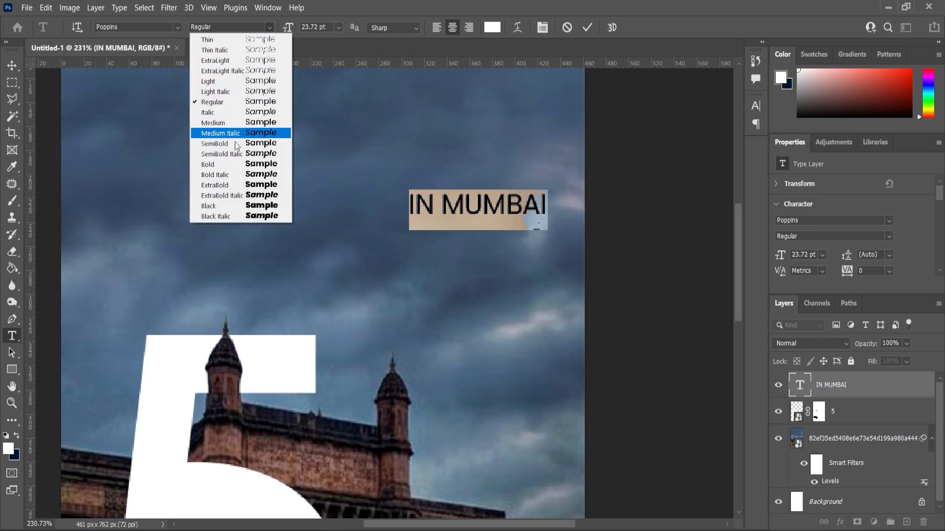
click(227, 167)
click(11, 66)
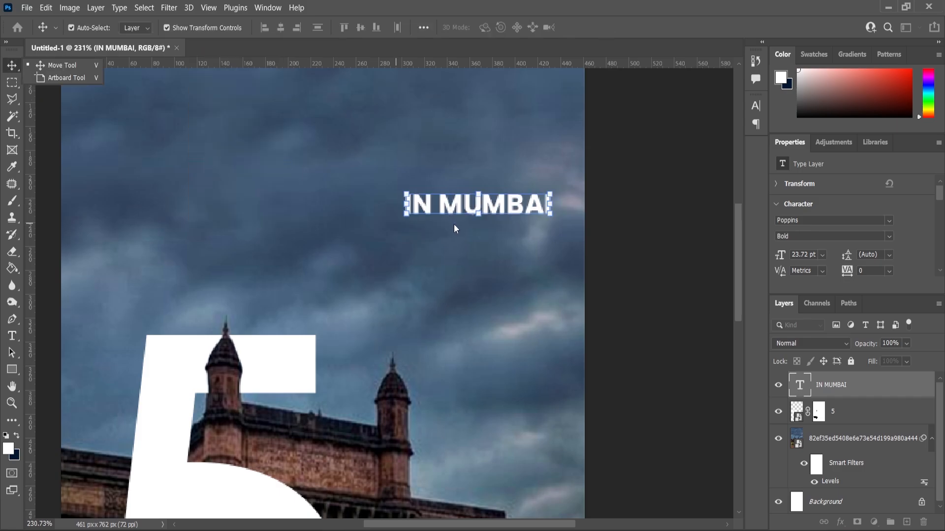
- Duplicate the IN MUMBAI text layer and move the copy about 39 px straight down
scroll(454, 223, down, 2)
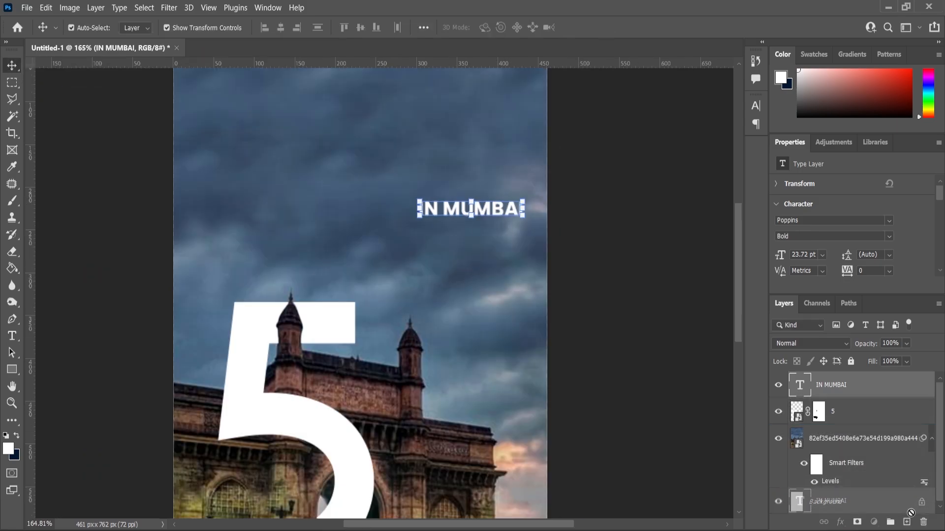
key(ctrl+j)
drag(485, 213, 485, 242)
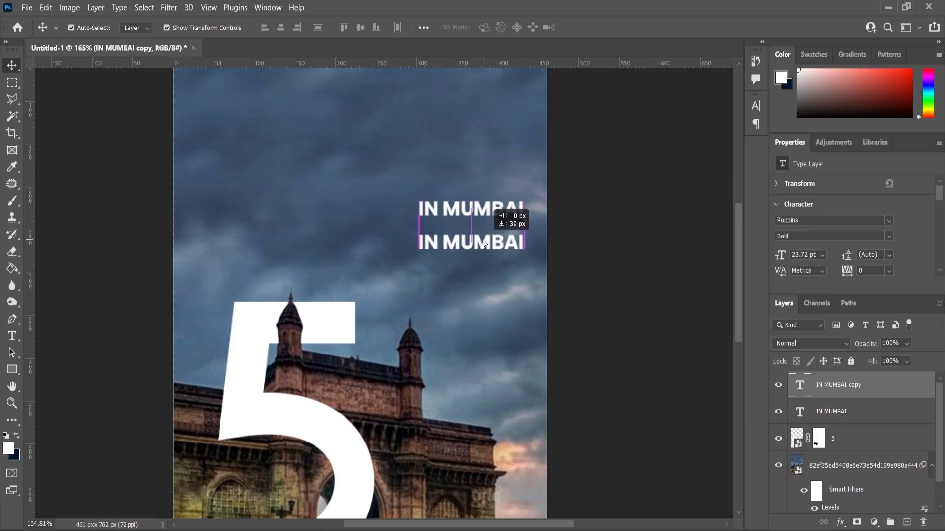
scroll(492, 227, down, 1)
- Replace the lower IN MUMBAI copy's text with "DATE" from the Content text file
key(alt+Tab)
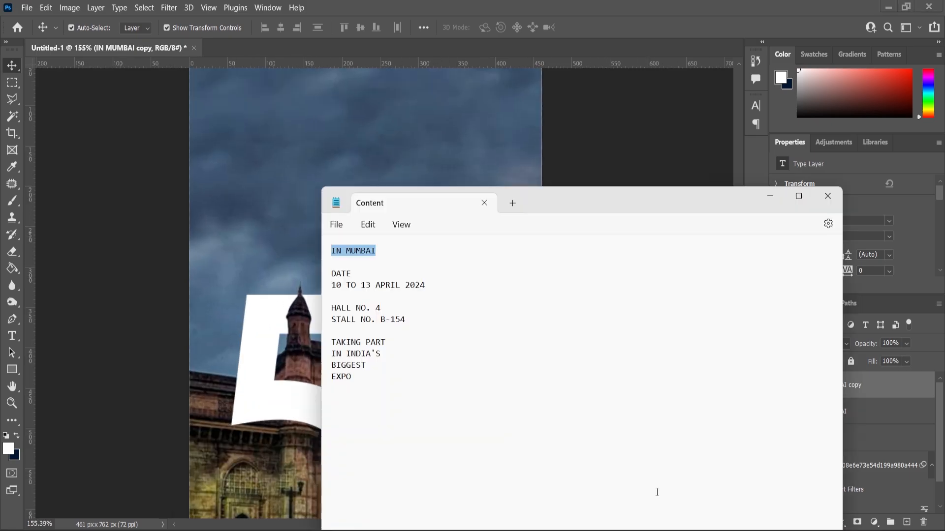
drag(351, 274, 338, 277)
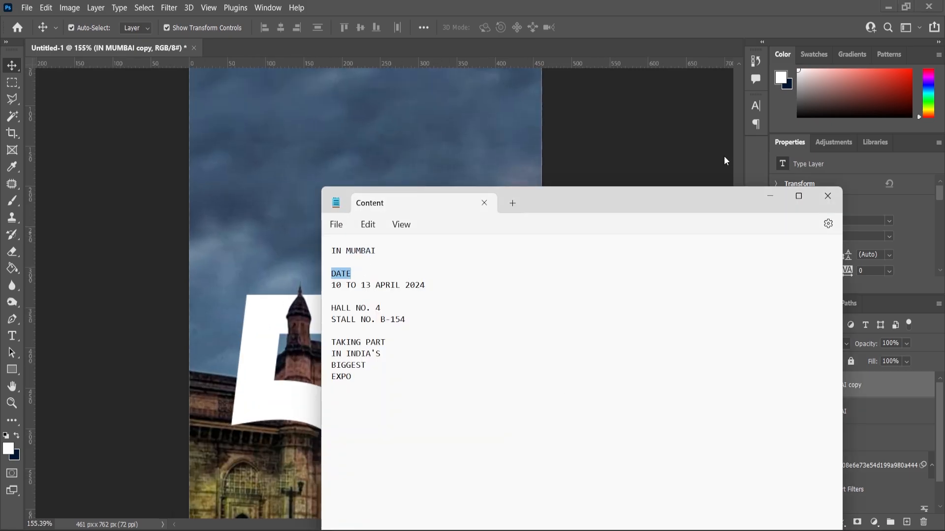
click(770, 195)
double_click(436, 239)
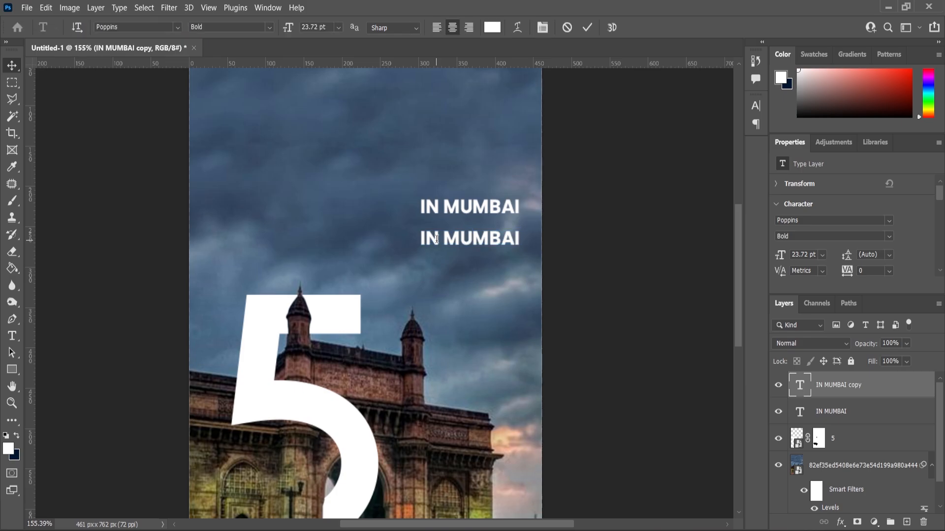
key(ctrl+a)
text(DATE)
- Set the DATE text to Poppins Regular and align its right edge with IN MUMBAI
key(ctrl+a)
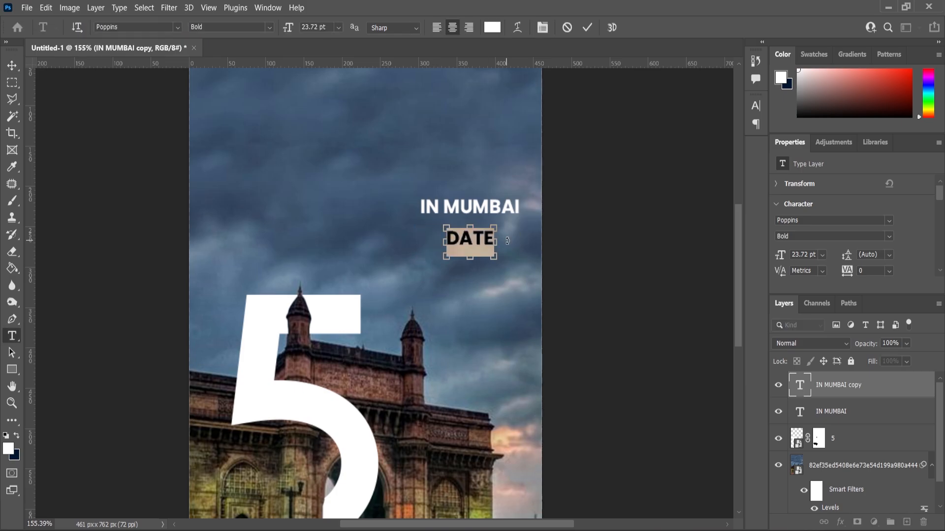
click(269, 27)
click(207, 98)
shift+click(487, 207)
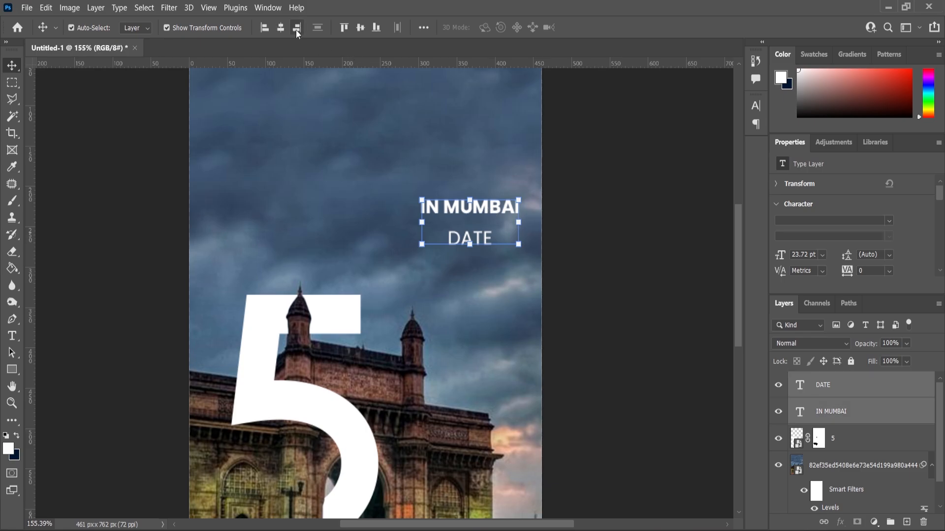
click(610, 226)
- Duplicate the DATE text layer and place the copy directly below the original
scroll(510, 241, up, 4)
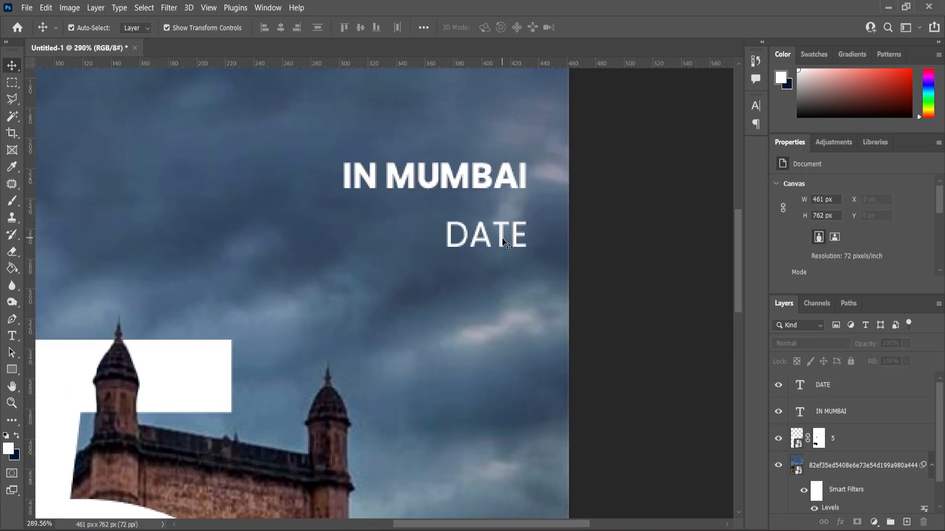
click(502, 238)
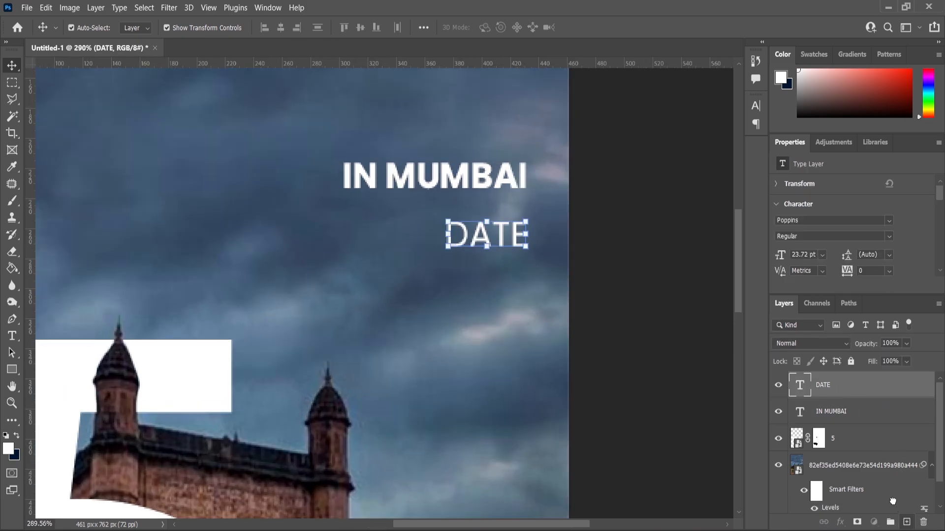
key(ctrl+j)
drag(485, 239, 485, 273)
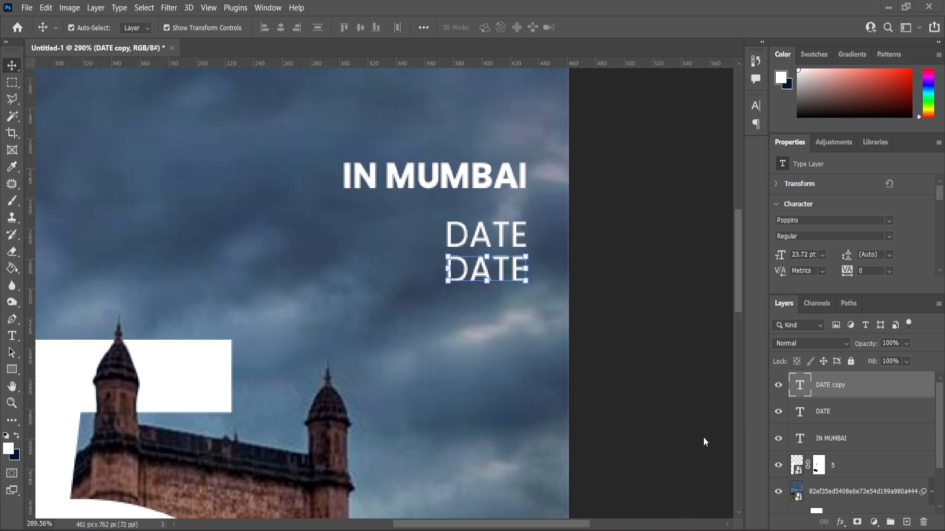
- Replace the lower DATE copy's text with "10 TO 13 APRIL 2024" from the Content text file
key(alt+Tab)
drag(440, 287, 332, 290)
key(ctrl+c)
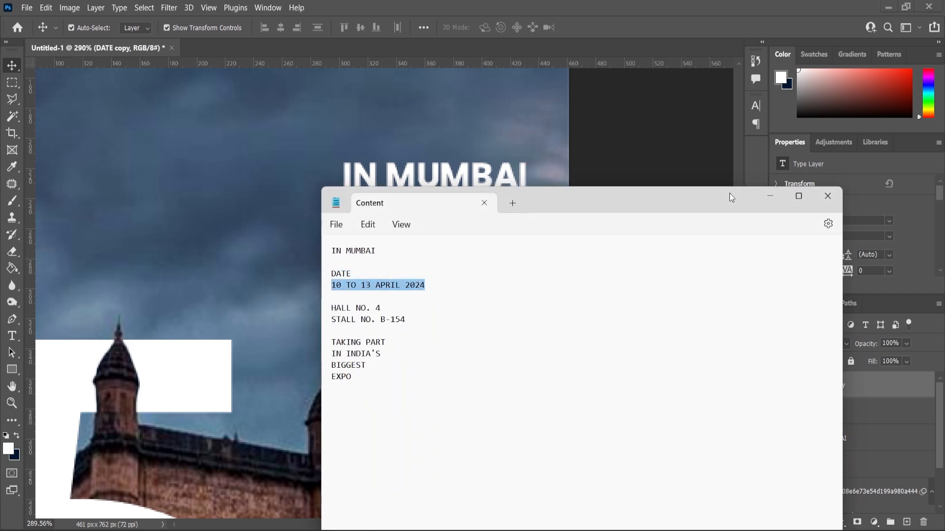
click(771, 200)
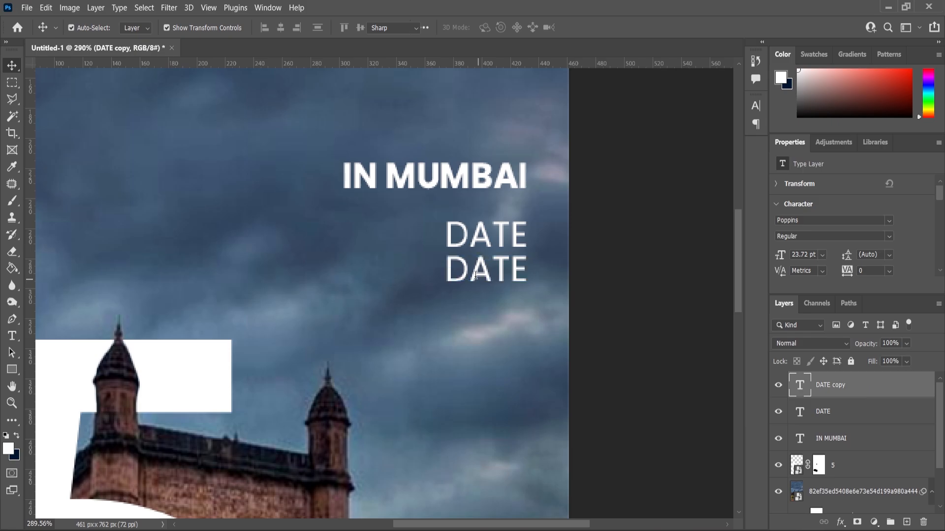
double_click(478, 279)
key(ctrl+a)
key(ctrl+v)
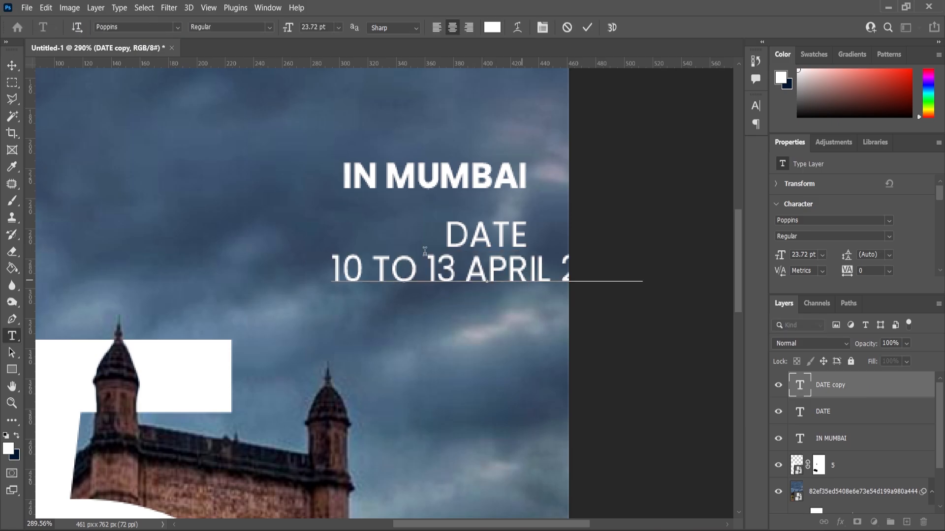
- Move the 10 TO 13 APRIL 2024 line so its right edge lines up with DATE
click(13, 64)
drag(495, 272, 386, 290)
scroll(460, 266, down, 3)
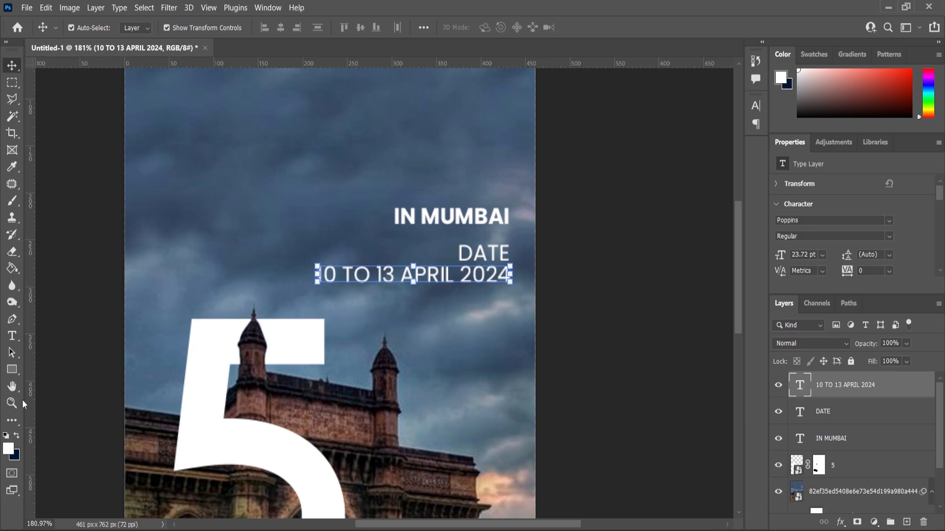
- Select all three text layers, move them higher in the sky and scale them to about 93%
key(z)
scroll(492, 318, up, 2)
scroll(491, 320, down, 3)
click(12, 66)
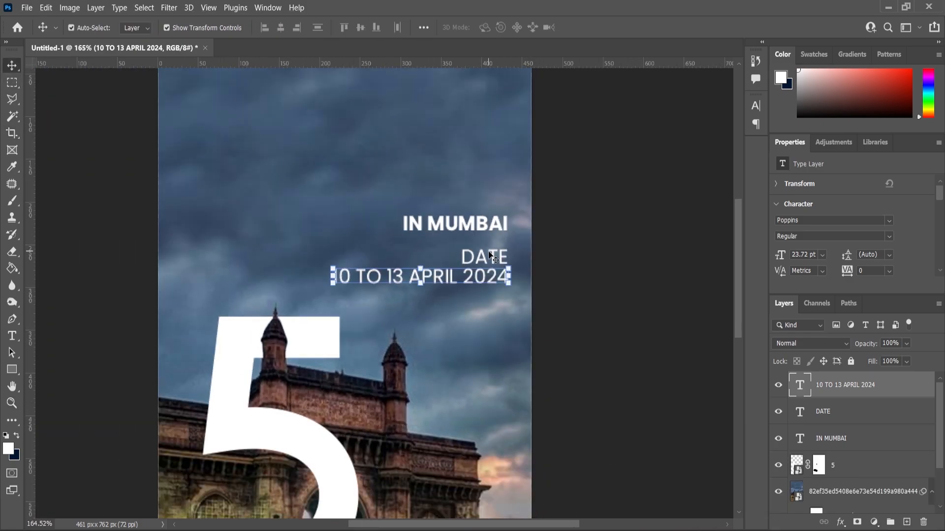
click(486, 254)
shift+click(818, 439)
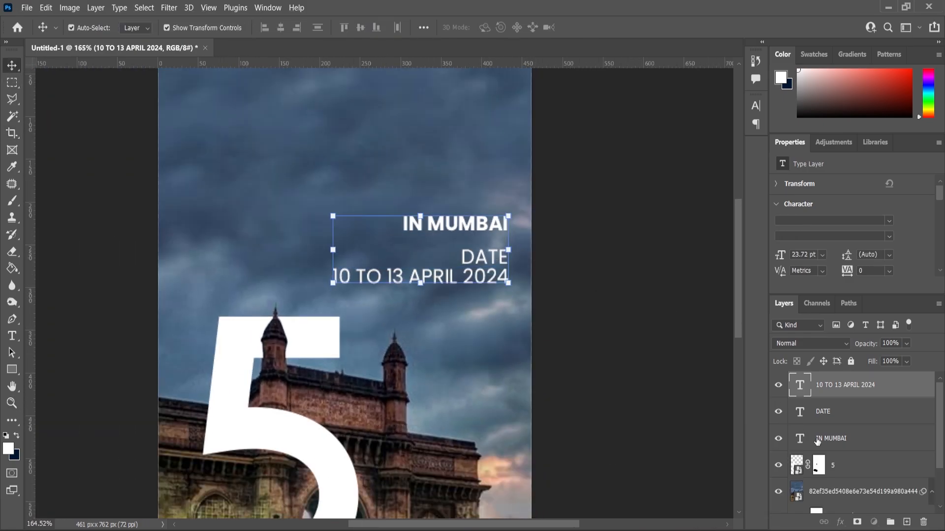
drag(512, 230, 511, 192)
drag(333, 246, 339, 242)
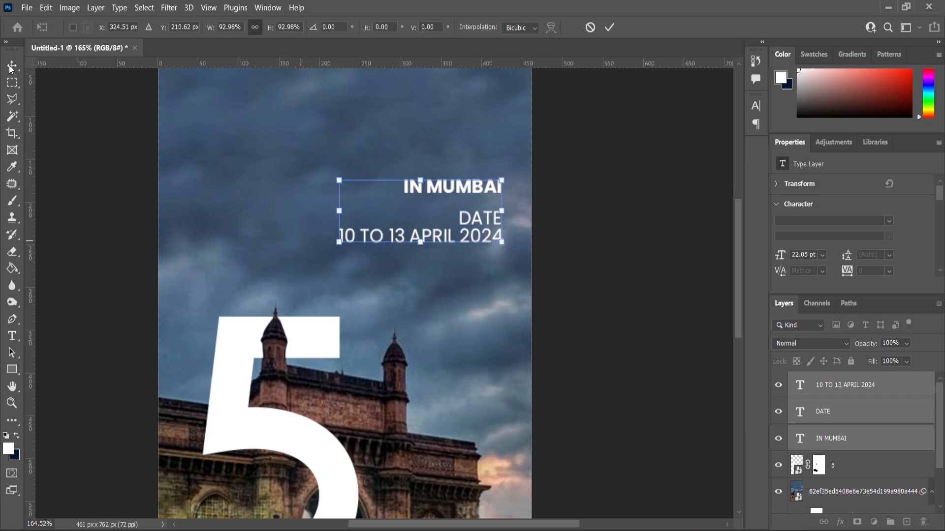
key(Return)
click(533, 237)
- Set the 10 TO 13 APRIL 2024 text's font weight to Bold
scroll(461, 241, down, 1)
scroll(435, 239, up, 3)
click(436, 240)
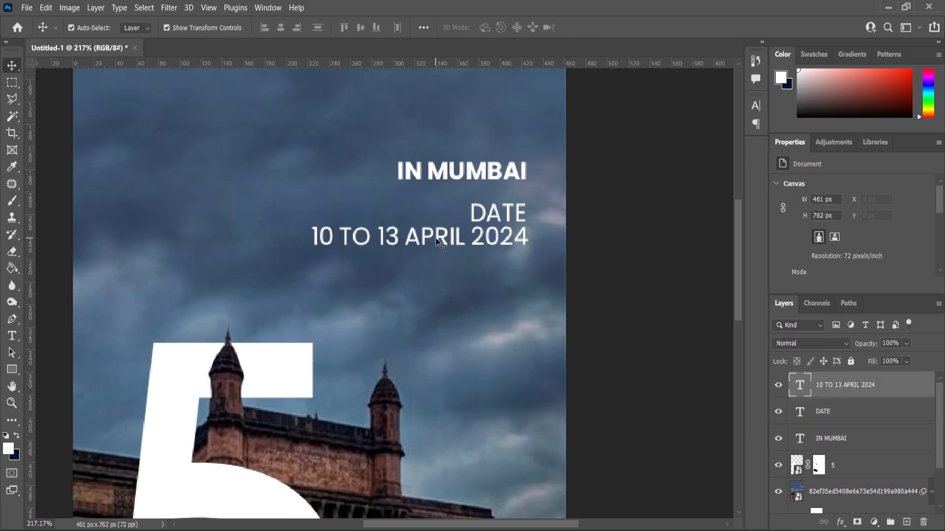
double_click(436, 240)
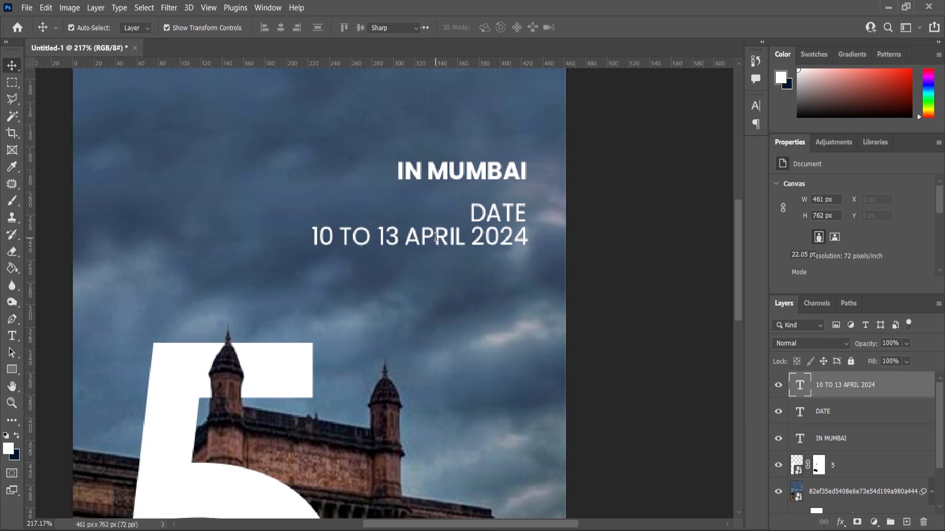
click(266, 27)
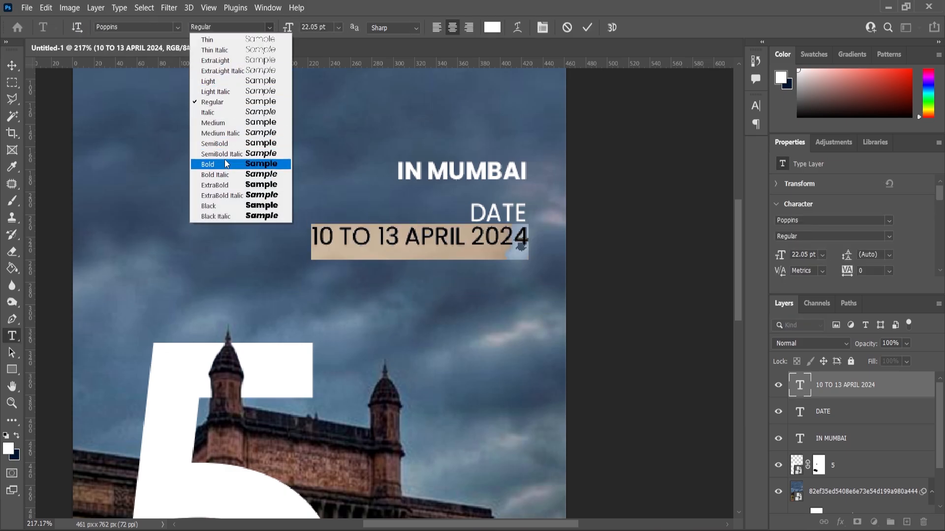
click(224, 162)
- Set the word TO in the 10 TO 13 APRIL 2024 line to the Light font weight
drag(375, 237, 343, 237)
click(270, 27)
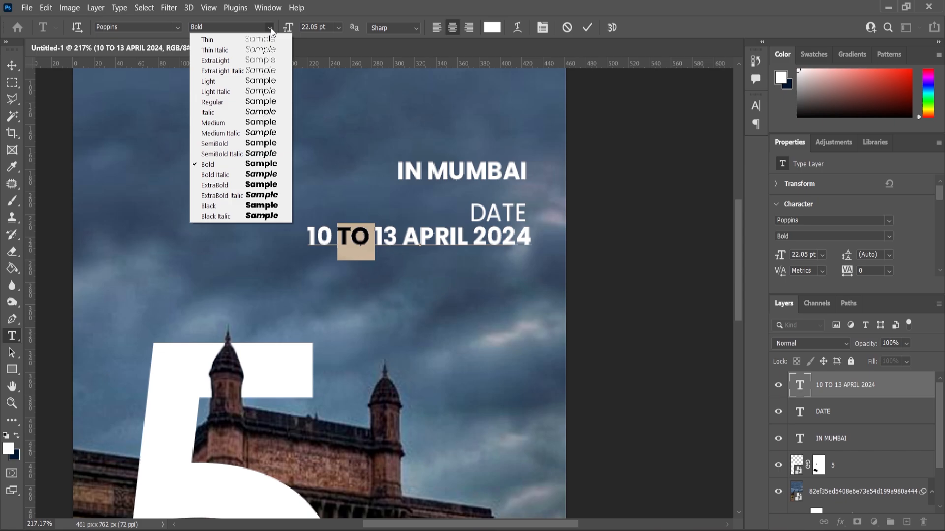
click(223, 102)
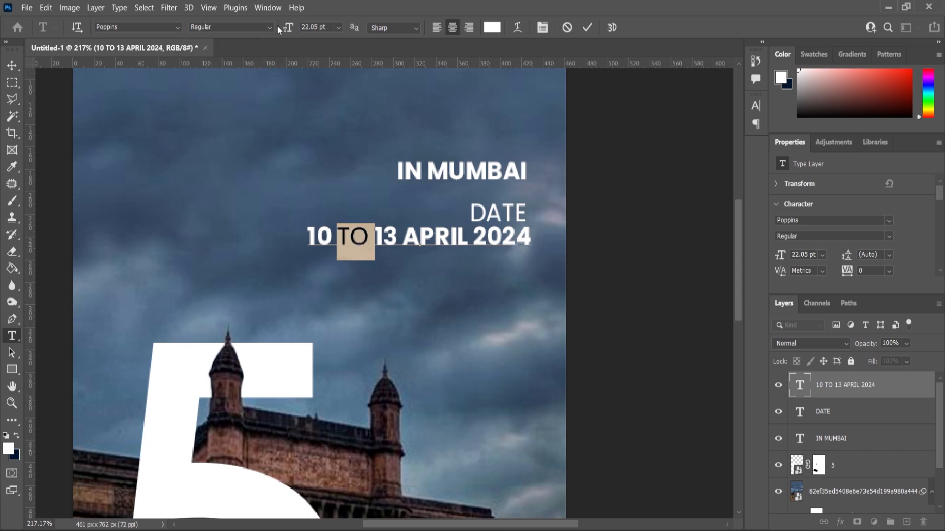
click(269, 27)
click(223, 83)
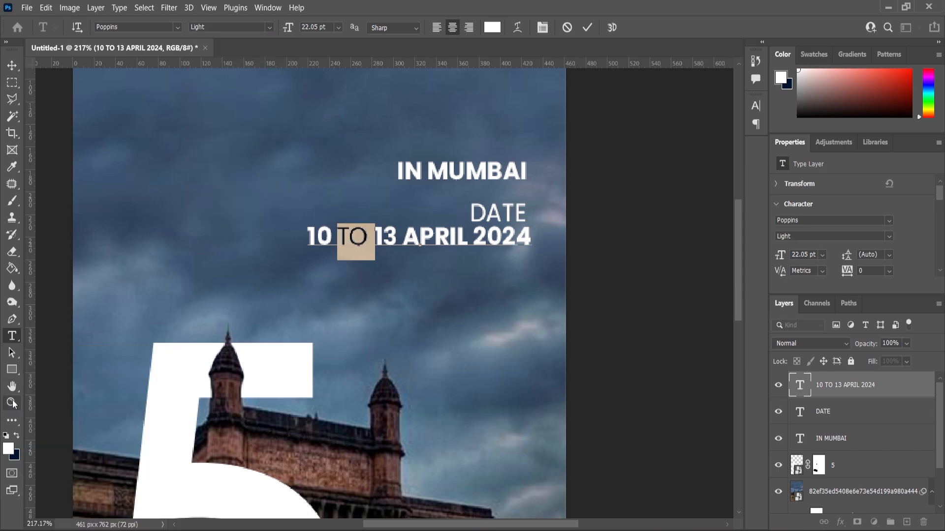
- Set the DATE text's font weight to Light
click(13, 336)
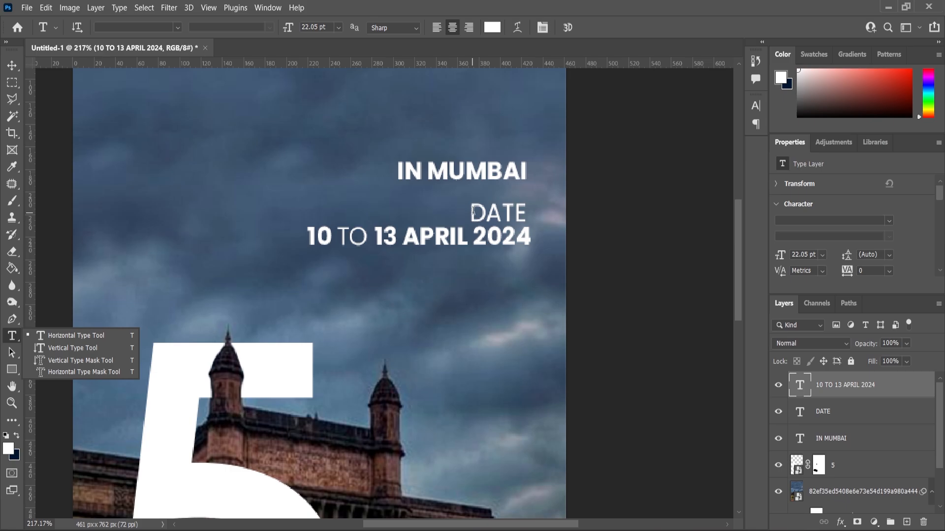
drag(474, 211, 521, 213)
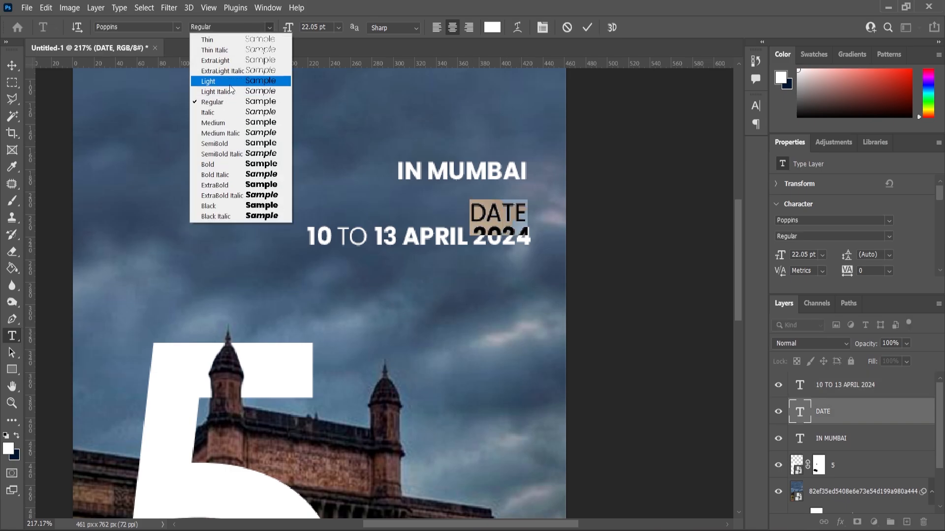
click(211, 81)
key(ctrl+h)
- Duplicate the 10 TO 13 APRIL 2024 text layer and place the copy directly below the original line
drag(171, 311, 155, 315)
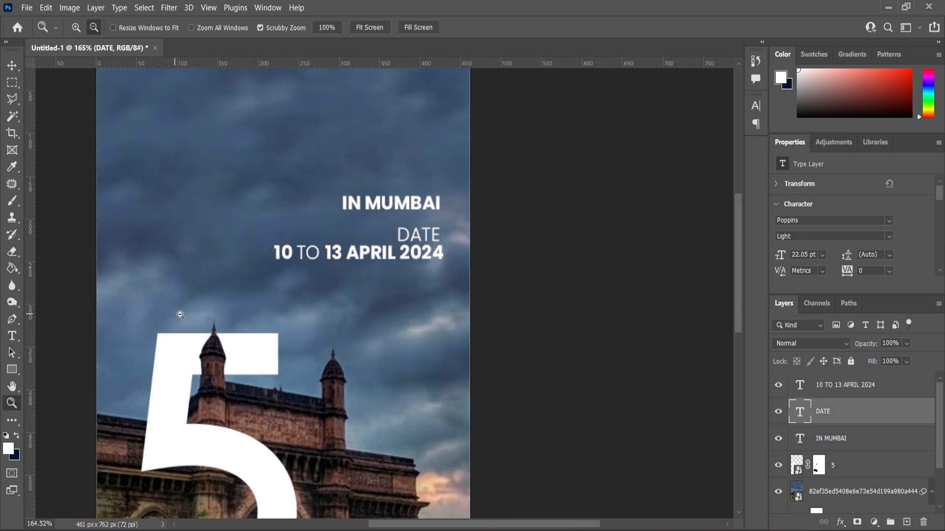
drag(327, 276, 318, 277)
click(12, 66)
click(415, 257)
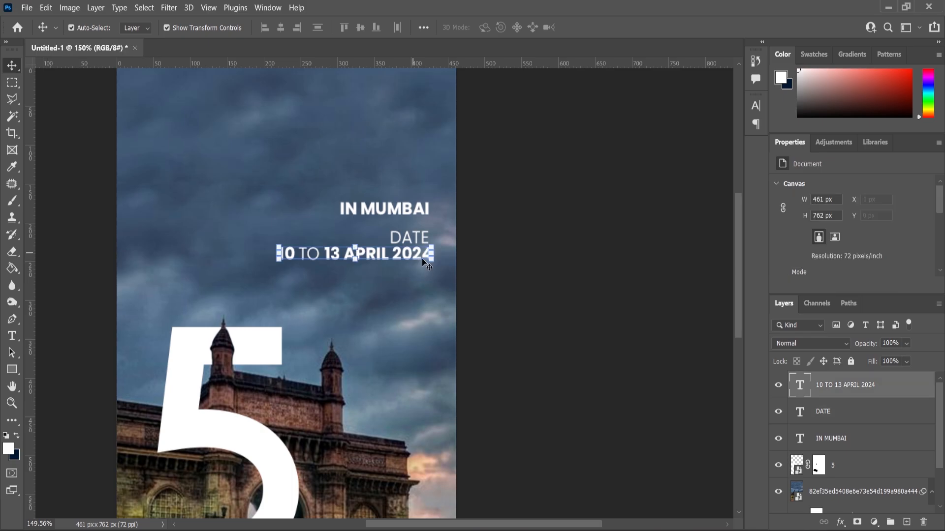
drag(418, 256, 409, 261)
drag(841, 387, 907, 522)
drag(364, 254, 327, 313)
- Replace the lower date copy's text with "HALL NO. 4" from the Content text file
key(ctrl+c)
key(z)
key(alt+Tab)
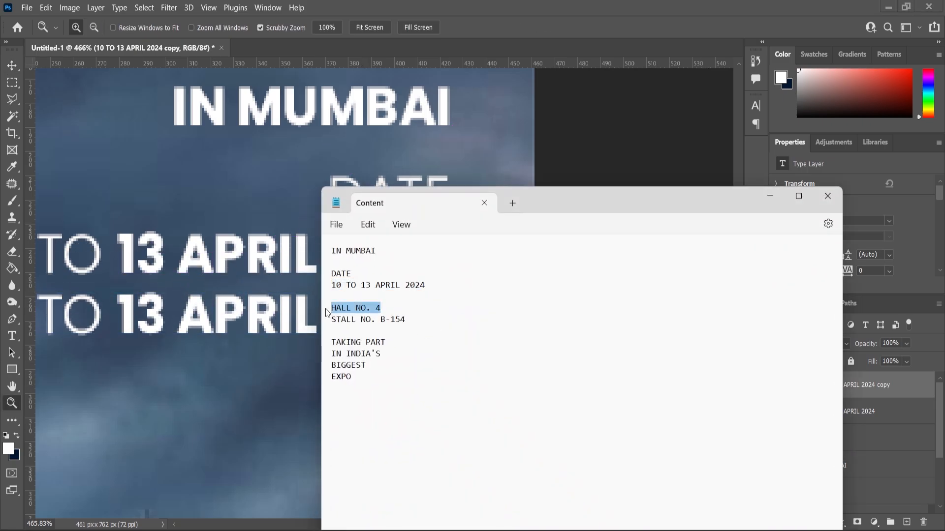
click(768, 201)
click(13, 340)
click(248, 318)
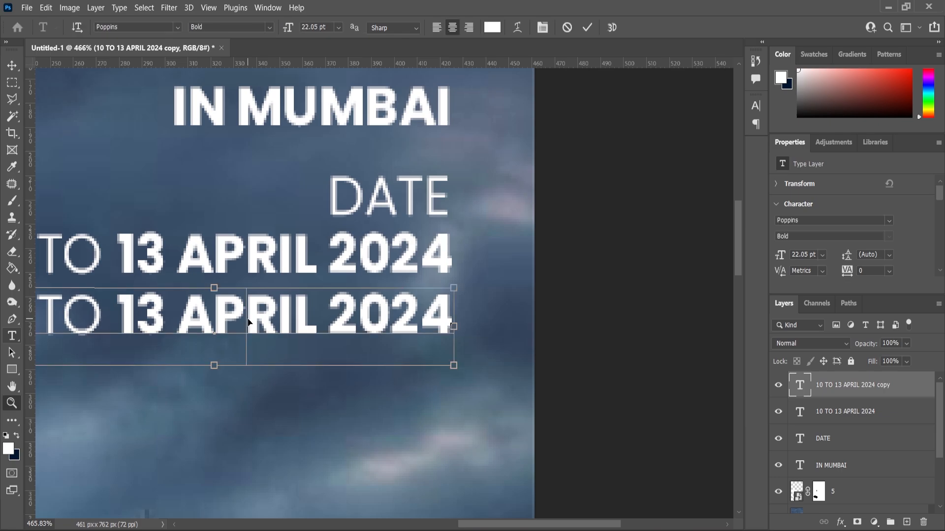
key(ctrl+a)
key(ctrl+v)
click(12, 65)
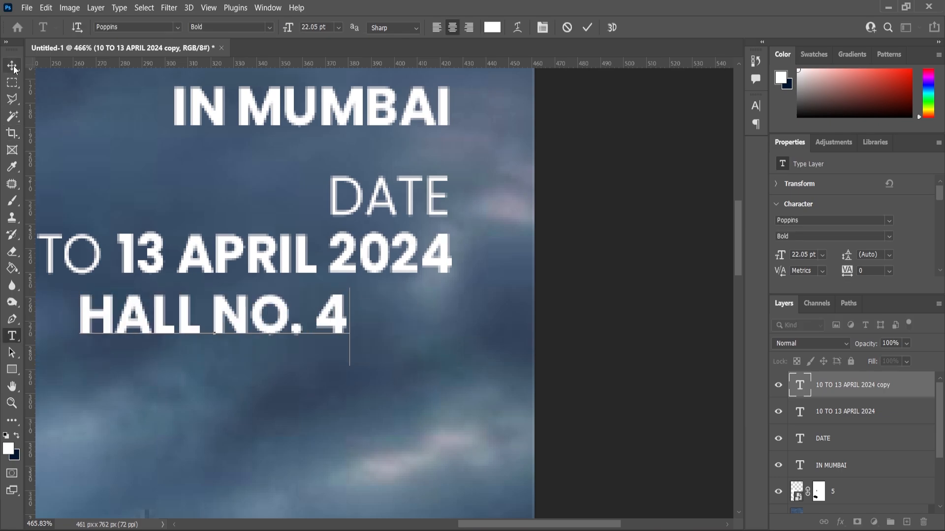
- Duplicate the HALL NO. 4 text layer and place the copy directly below it
scroll(878, 487, down, 3)
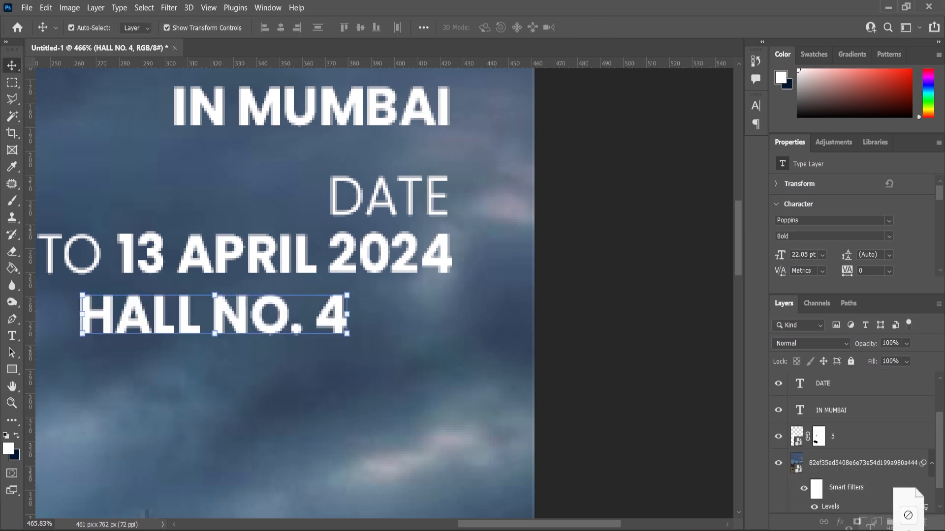
key(ctrl+j)
drag(315, 337, 315, 395)
- Replace the lower HALL NO. 4 copy's text with "STALL NO. B-154" from the Content text file
click(685, 529)
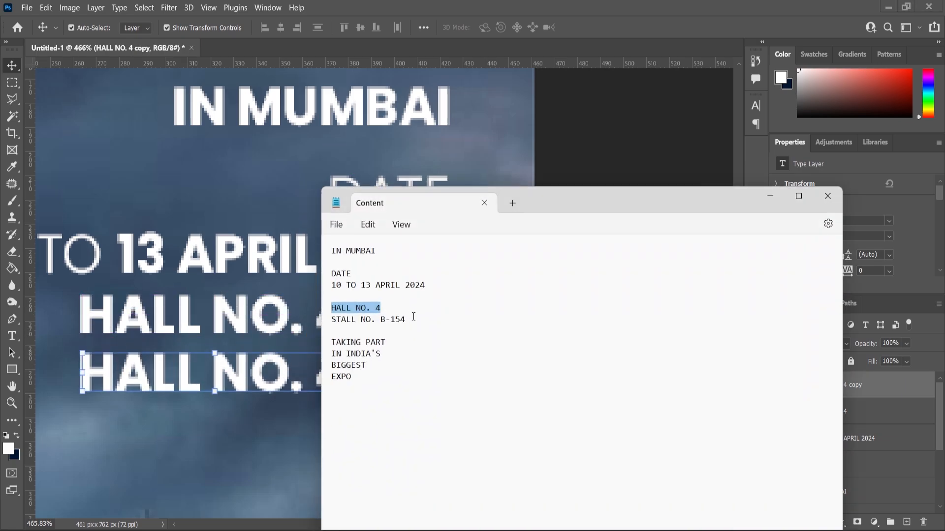
drag(413, 318, 334, 324)
key(ctrl+c)
click(786, 197)
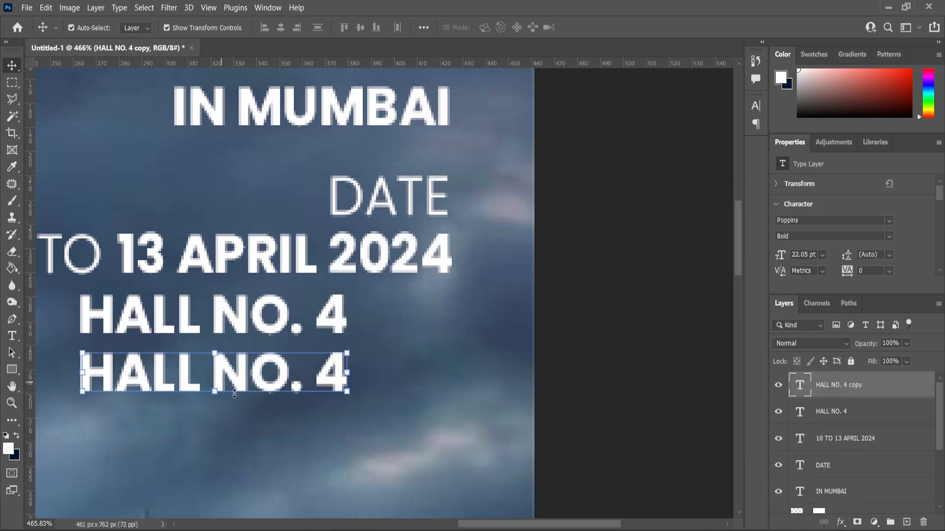
double_click(247, 368)
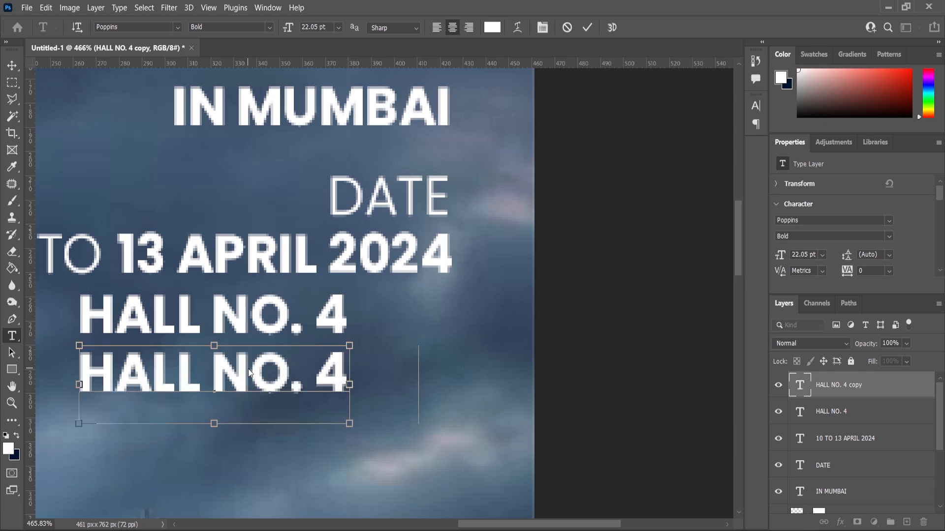
key(ctrl+v)
- Select all five text layers, from IN MUMBAI to STALL NO. B-154, and align their right edges
shift+click(341, 310)
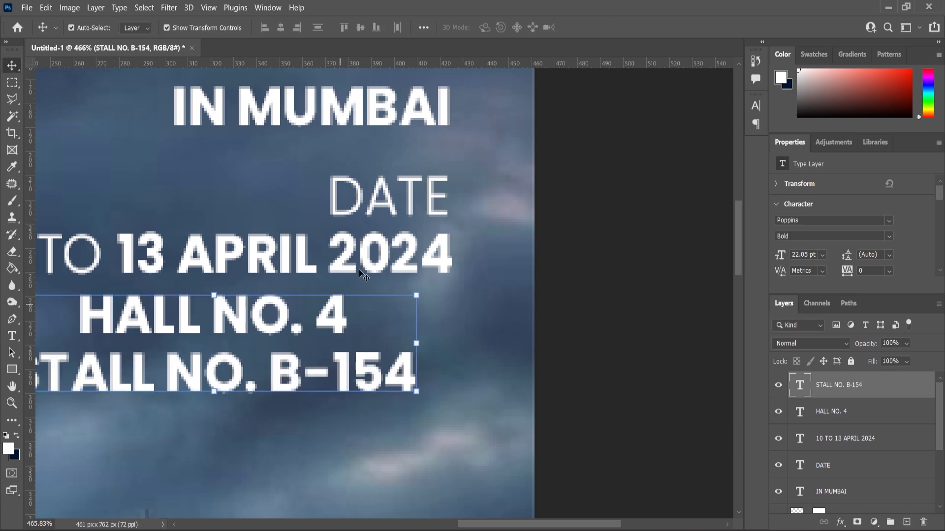
shift+click(359, 266)
shift+click(392, 198)
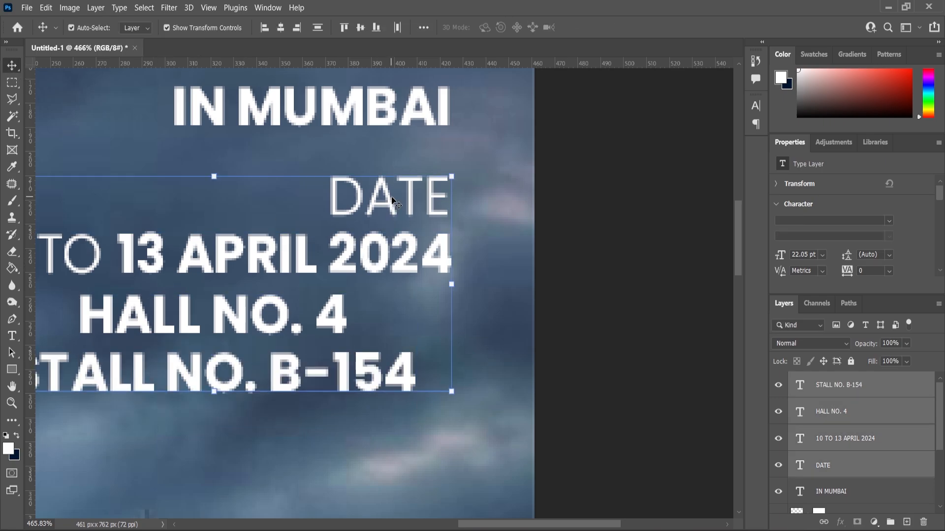
shift+click(399, 114)
click(296, 28)
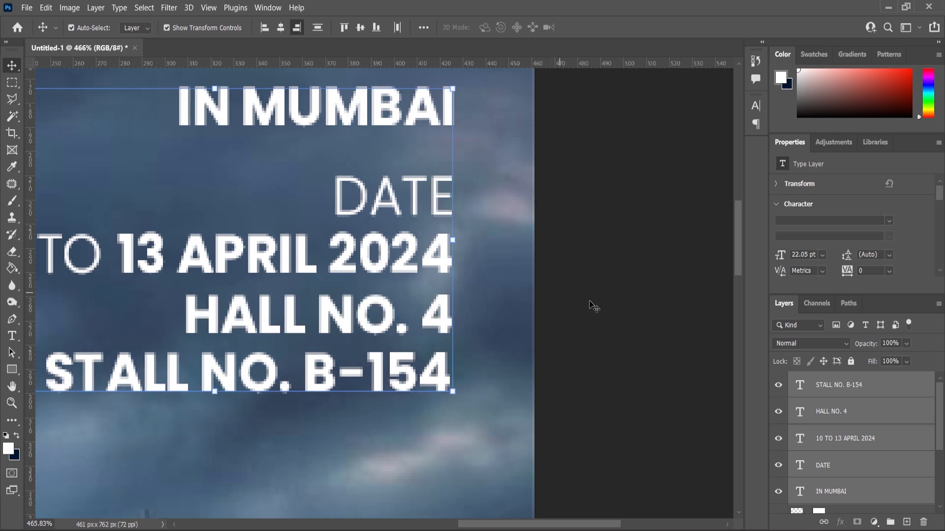
click(594, 306)
scroll(526, 313, down, 3)
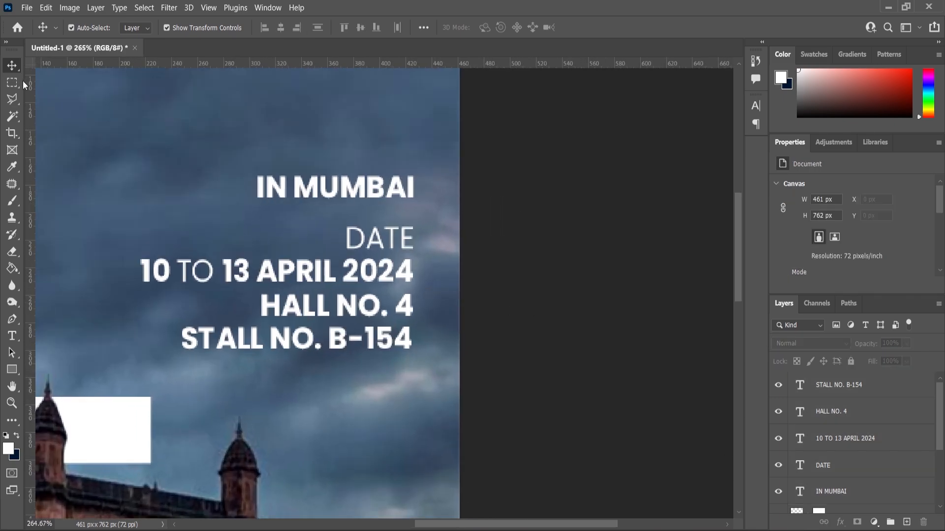
click(337, 300)
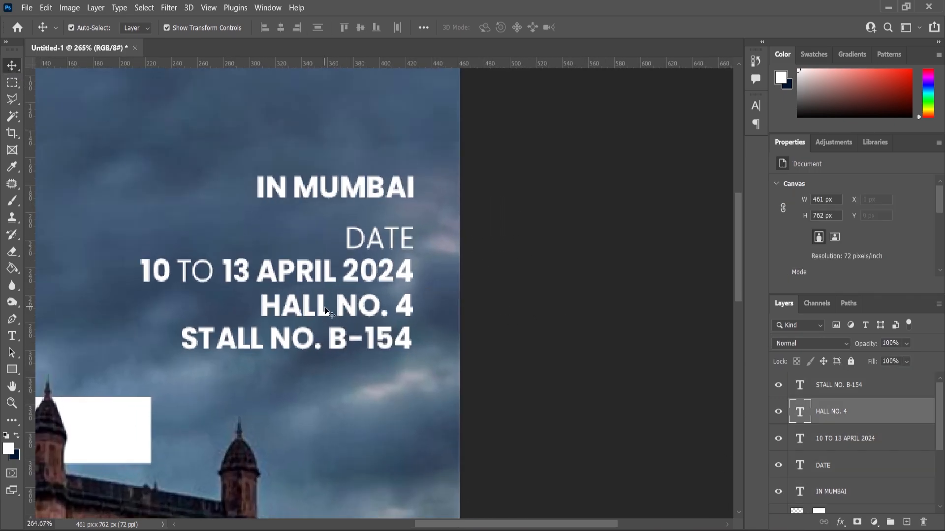
shift+click(337, 347)
drag(333, 348, 333, 362)
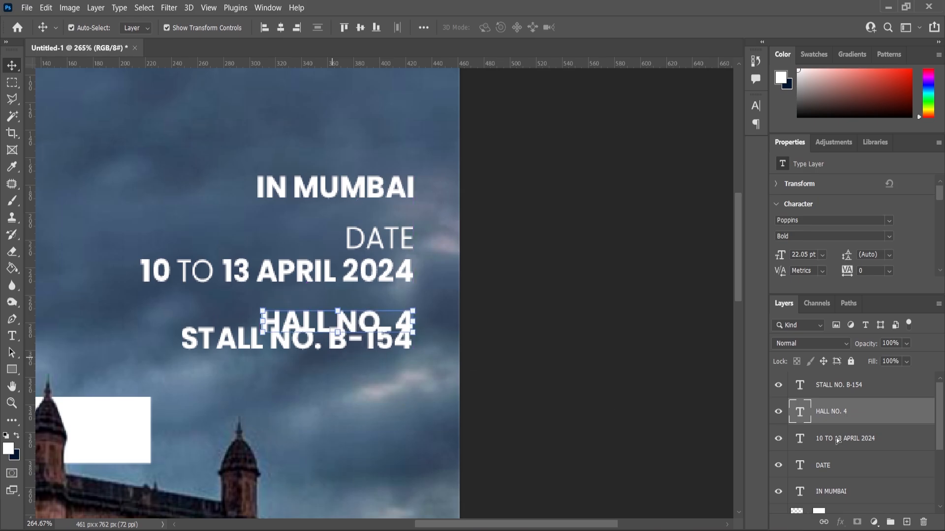
key(ctrl+z)
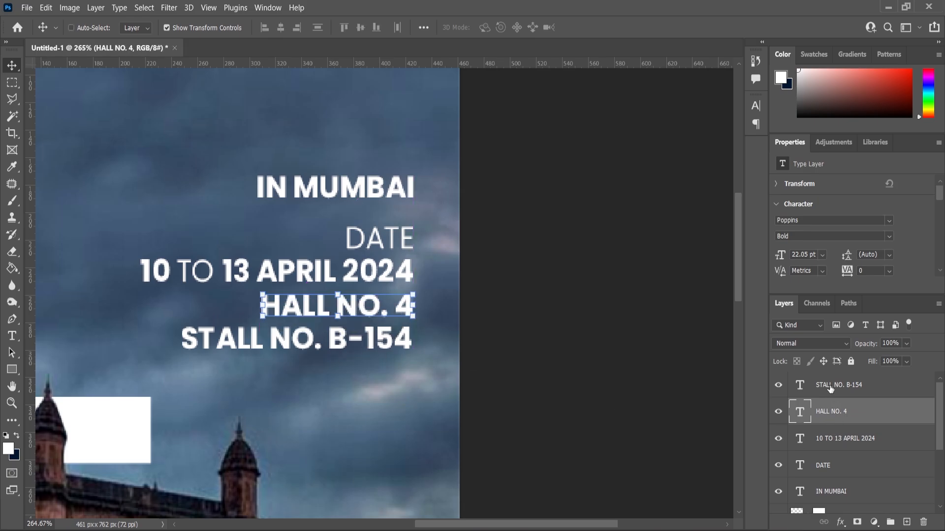
- Move the HALL NO. 4 and STALL NO. B-154 lines together about 13 px down, away from the date
ctrl+click(831, 389)
drag(340, 344, 341, 361)
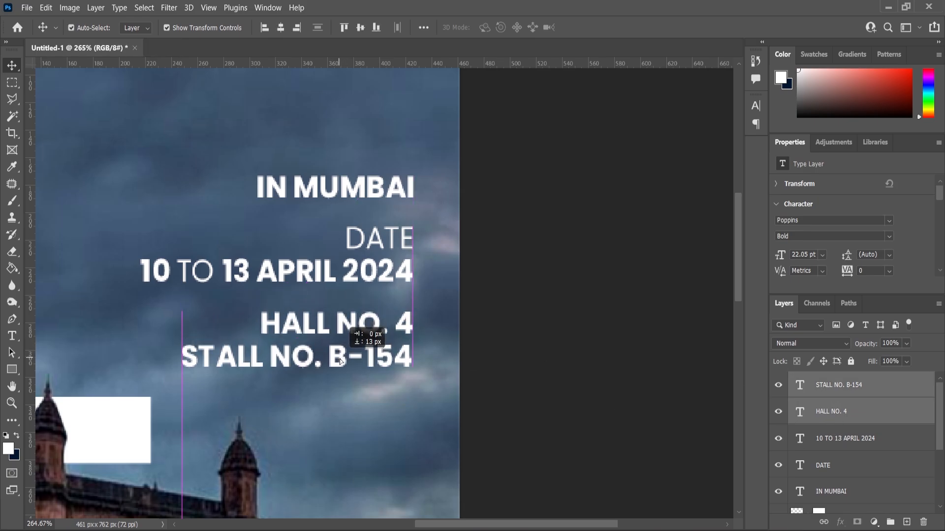
click(429, 319)
- Set the whole HALL NO. 4 text to the Light font weight
scroll(433, 332, down, 5)
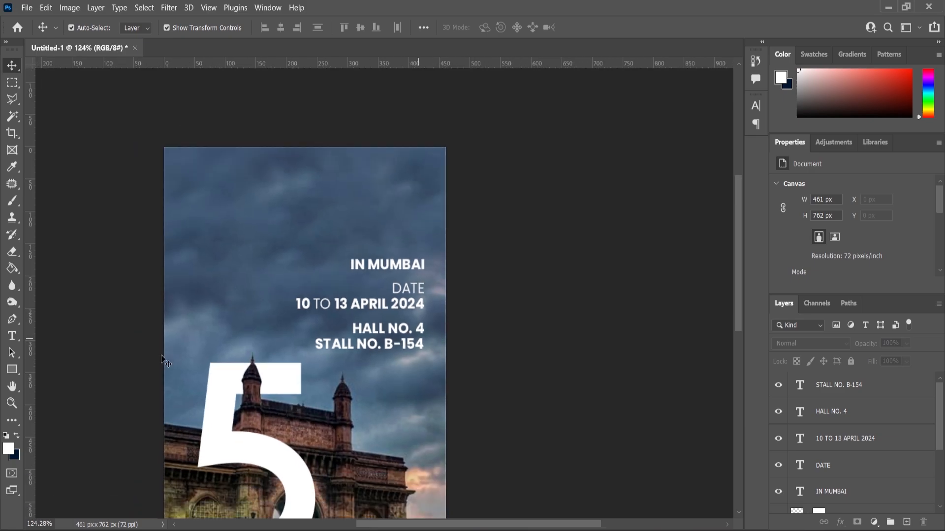
click(12, 336)
scroll(382, 333, up, 3)
click(381, 330)
key(ctrl+a)
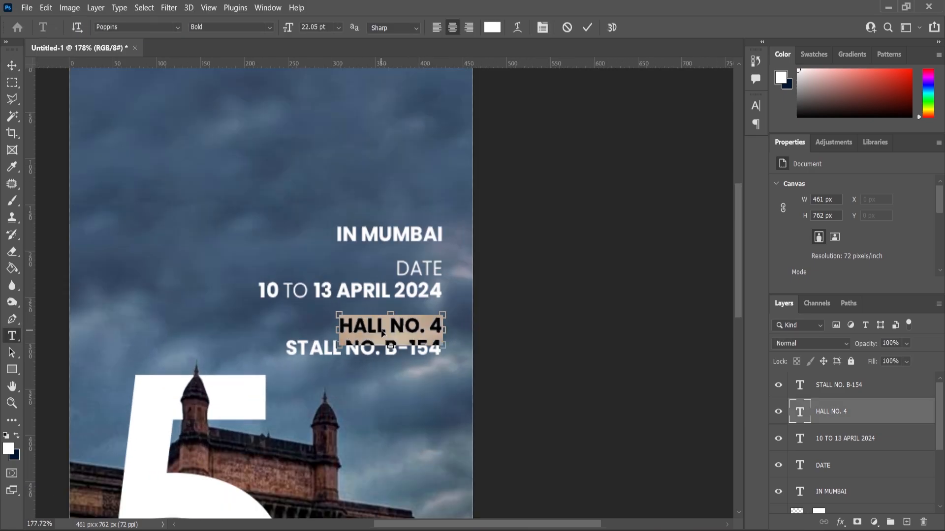
click(269, 28)
click(207, 80)
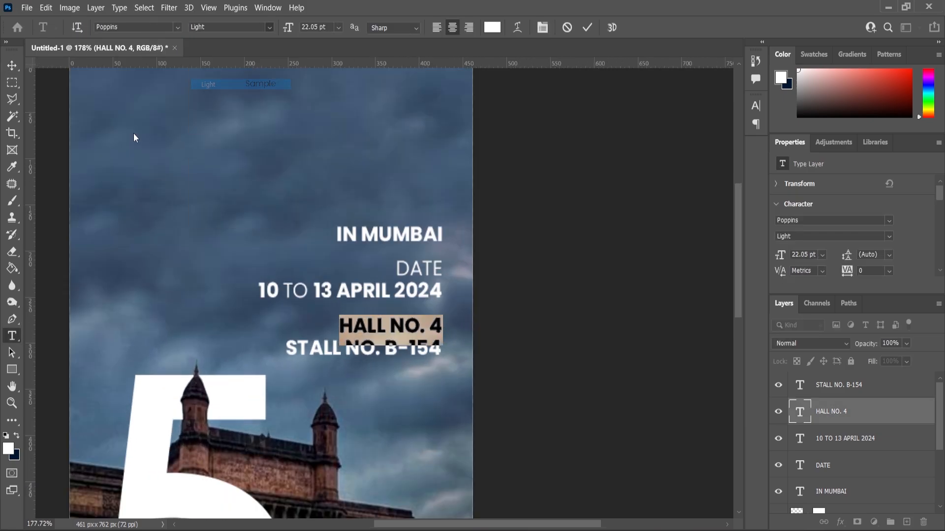
click(7, 407)
- Set the whole STALL NO. B-154 text to the Light font weight
click(13, 342)
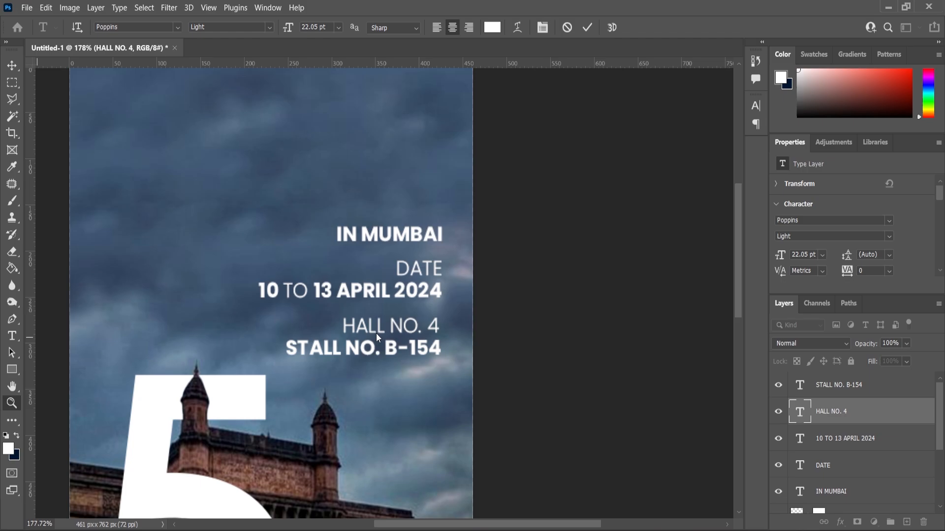
click(328, 346)
key(ctrl+a)
click(270, 28)
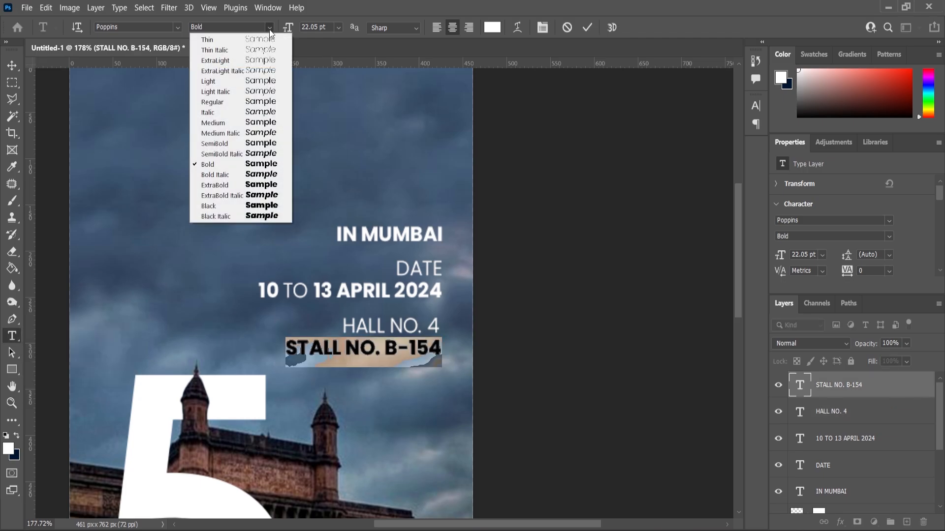
click(207, 80)
- Set only B-154 in the stall line to the Bold font weight
drag(384, 347, 438, 351)
click(270, 28)
click(217, 169)
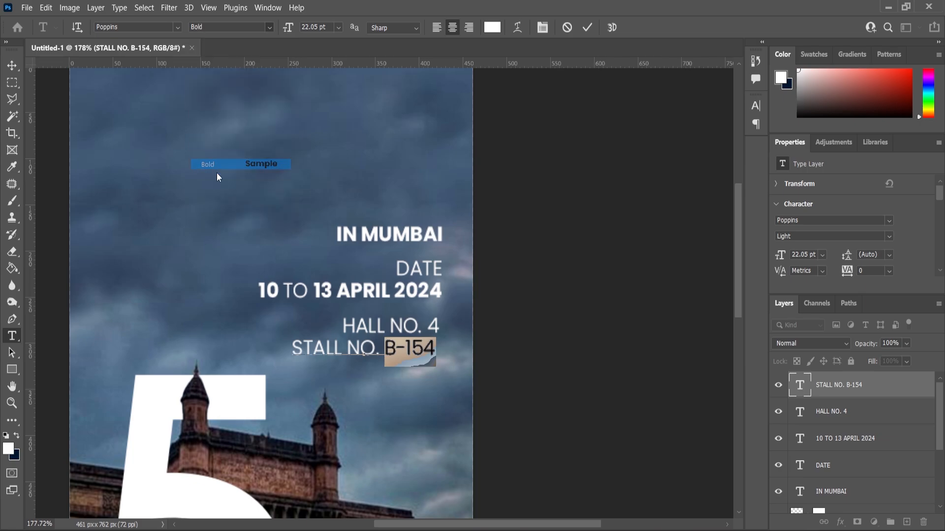
key(ctrl+h)
- Set only the number 4 in the hall line to the Bold font weight
click(14, 338)
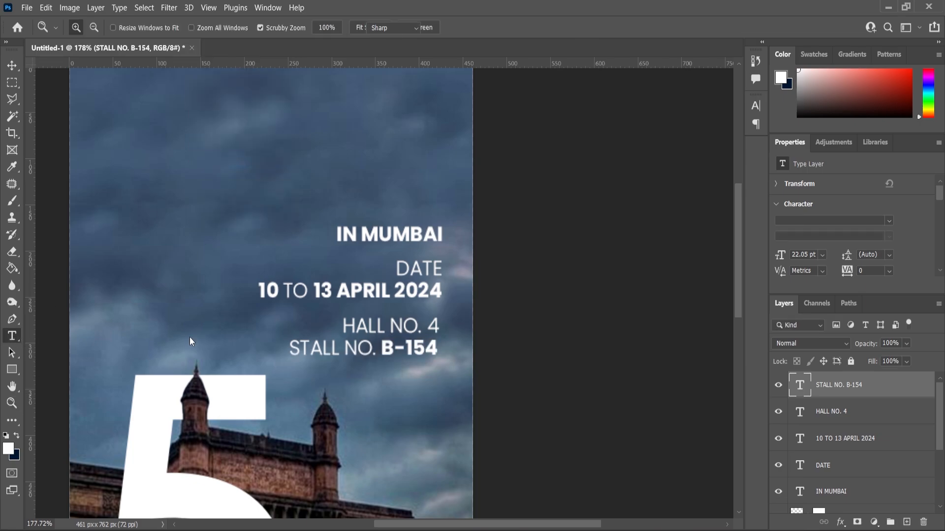
drag(427, 328, 438, 327)
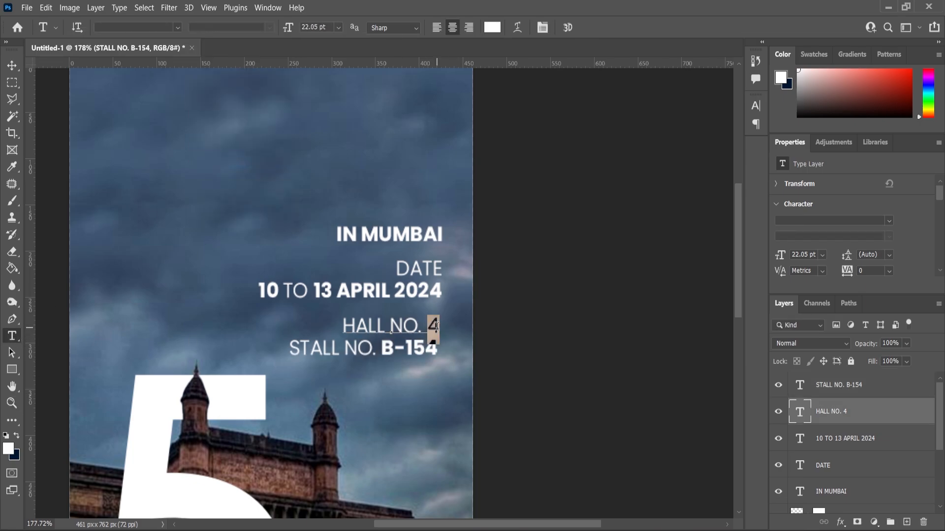
click(270, 27)
click(217, 169)
- Select all five text layers again and realign their right edges after the font weight changes
click(9, 69)
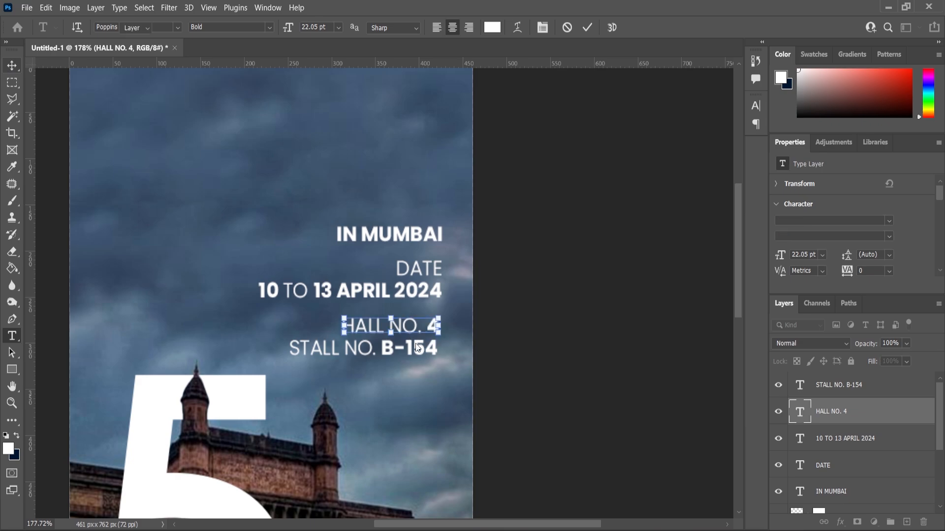
shift+click(418, 349)
shift+click(426, 294)
key(ctrl+t)
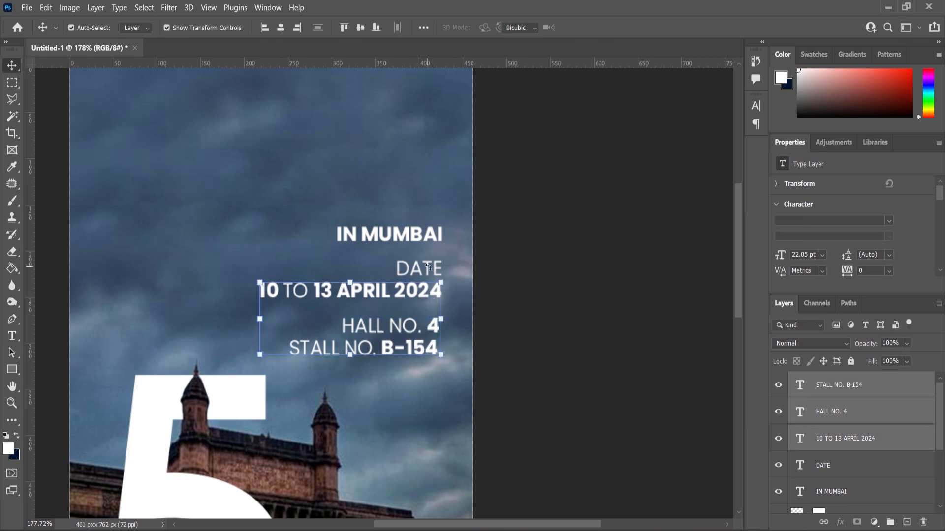
shift+click(833, 473)
shift+click(833, 492)
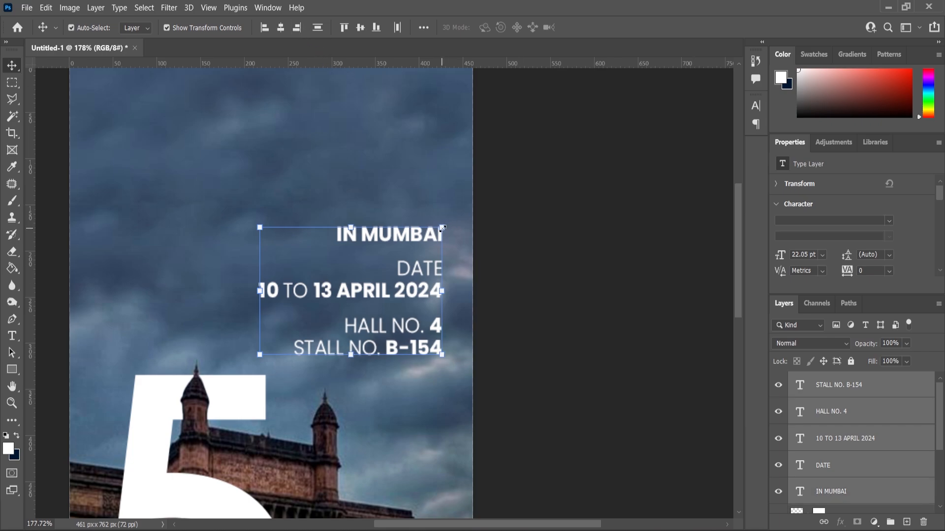
- Scale the five selected text layers to about 109% and move them higher in the sky
key(ctrl+t)
drag(441, 227, 413, 201)
key(ctrl+z)
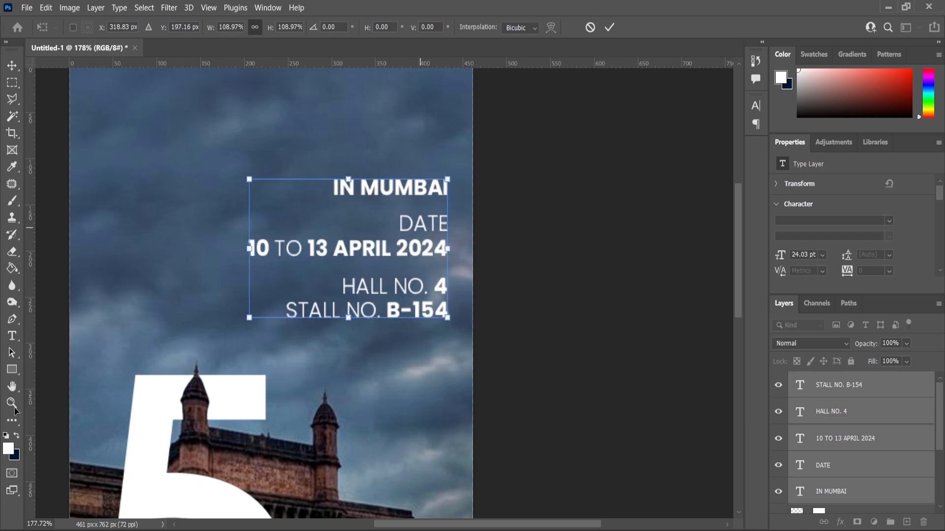
click(182, 347)
scroll(421, 242, down, 9)
scroll(426, 340, up, 1)
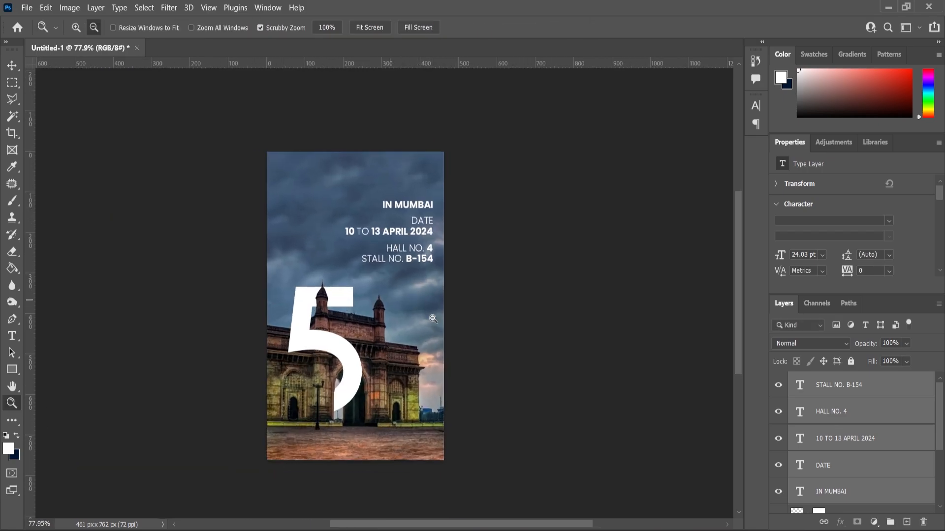
- Place the rain_PNG13456 image from the asset folder over the sky and move its layer below the event text layers
scroll(431, 266, down, 1)
scroll(419, 261, up, 4)
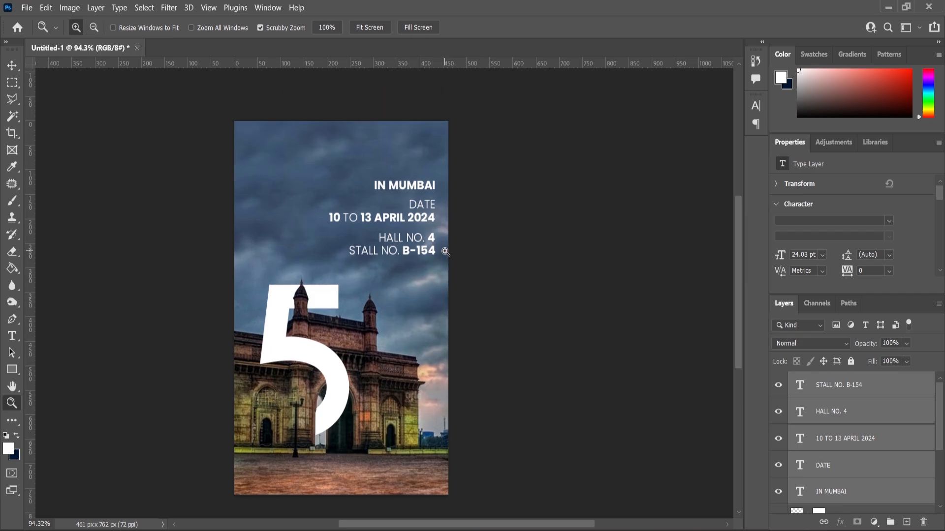
scroll(445, 257, up, 1)
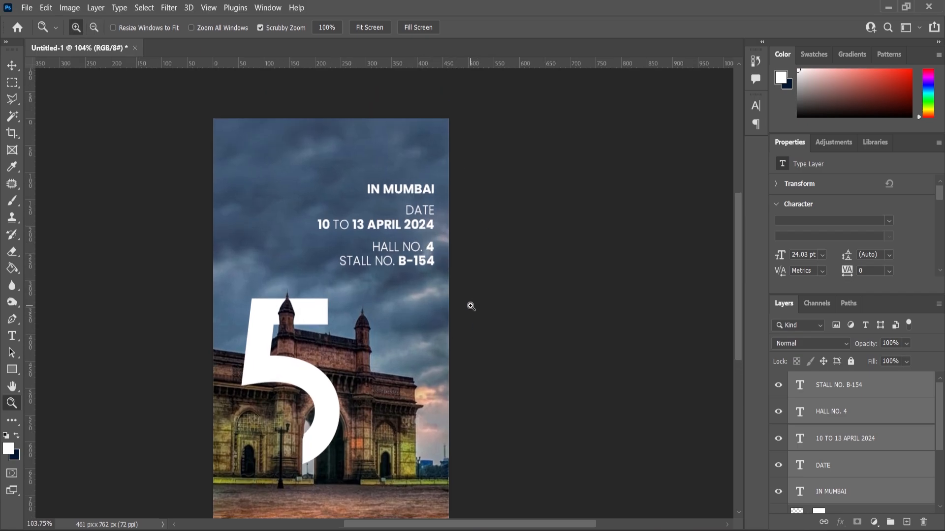
key(alt+Tab)
drag(355, 145, 347, 214)
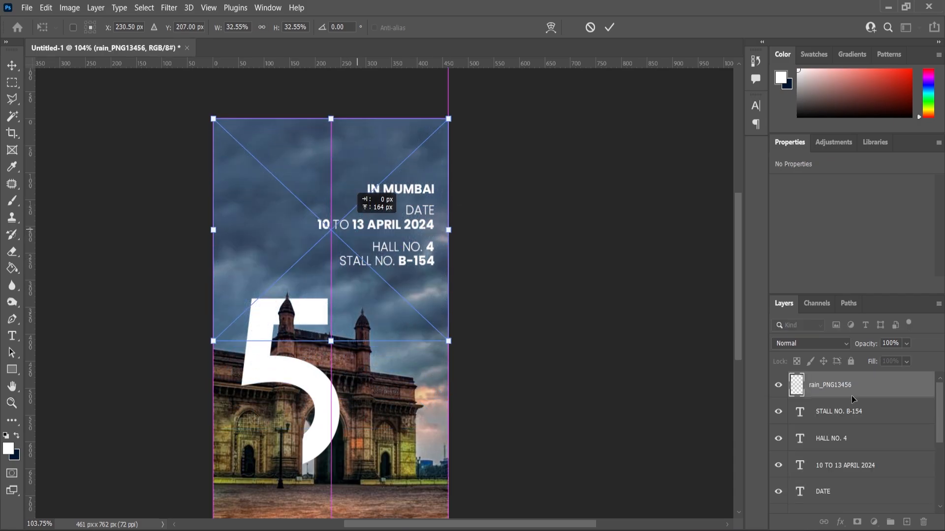
drag(830, 385, 837, 478)
- Set the rain layer's blend mode to Soft Light and scale it to about 35% so it overlaps the poster's edges
click(844, 342)
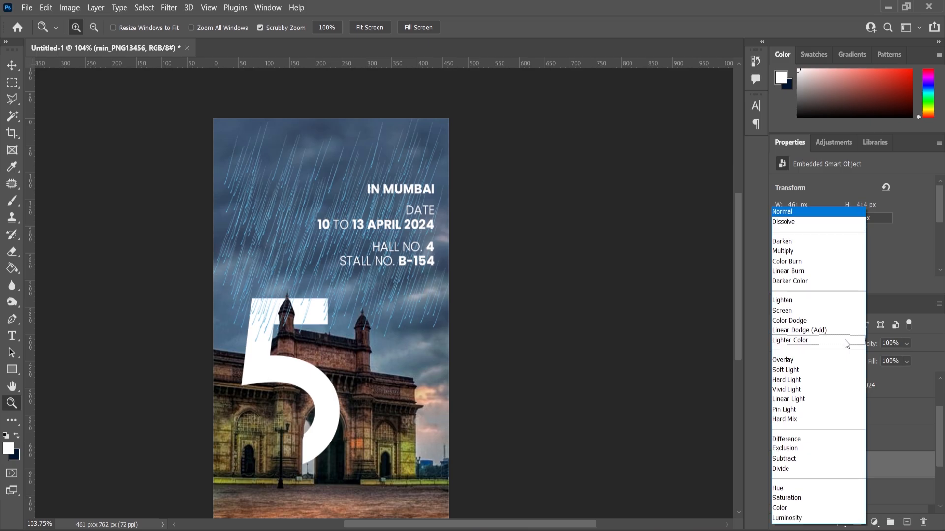
click(798, 372)
key(v)
drag(450, 119, 460, 107)
scroll(400, 281, down, 3)
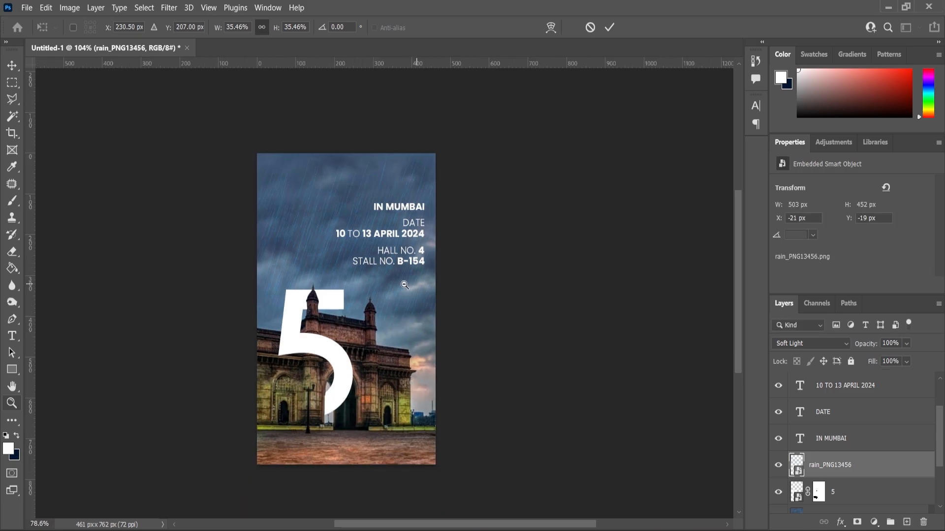
scroll(409, 283, up, 2)
- Place the cloud_png_by_gleeresources-d4rwg6m image from the asset folder and position it in the sky behind the event text
key(alt+Tab)
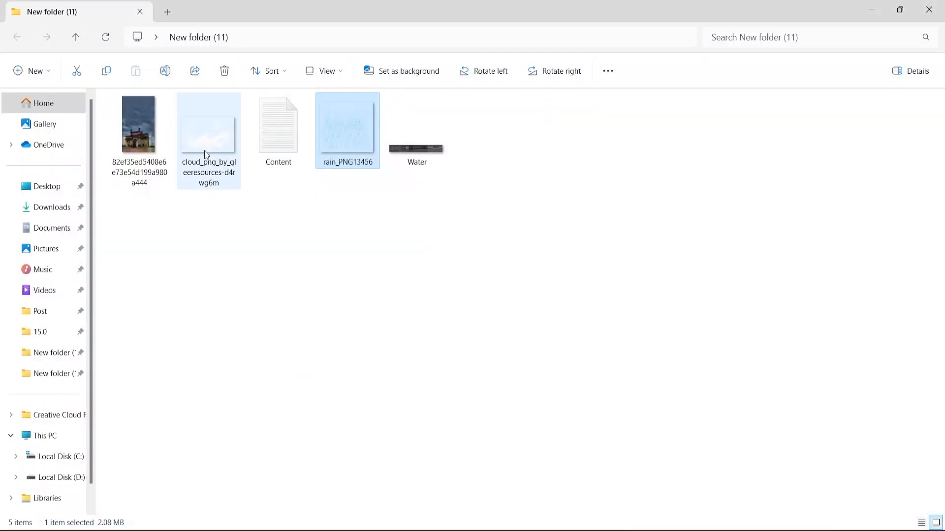
drag(205, 150, 353, 282)
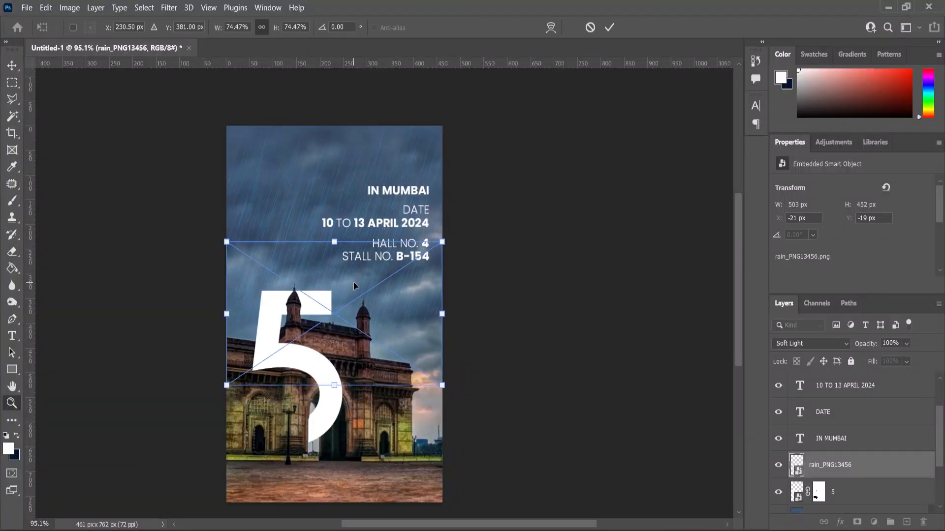
drag(387, 319, 386, 221)
click(11, 403)
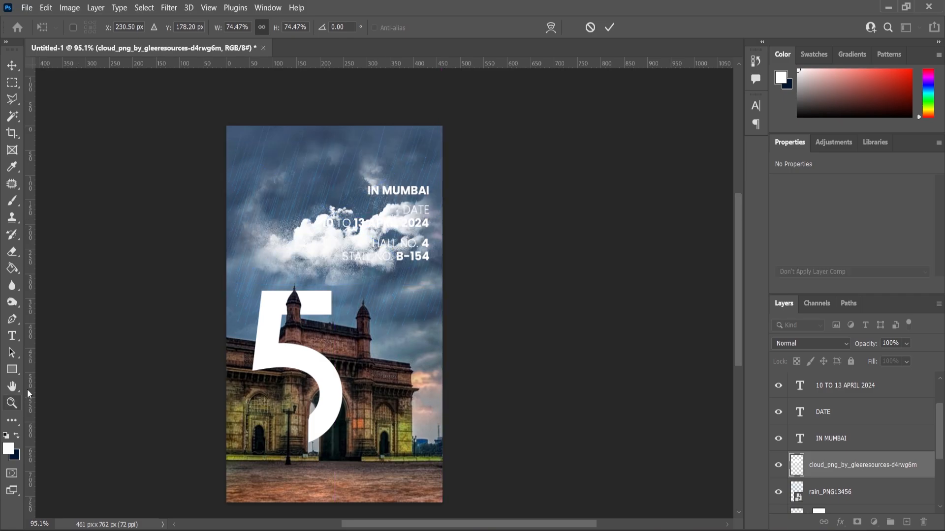
- Keep the cloud layer's blend mode at Normal and set its opacity to 29%
click(843, 346)
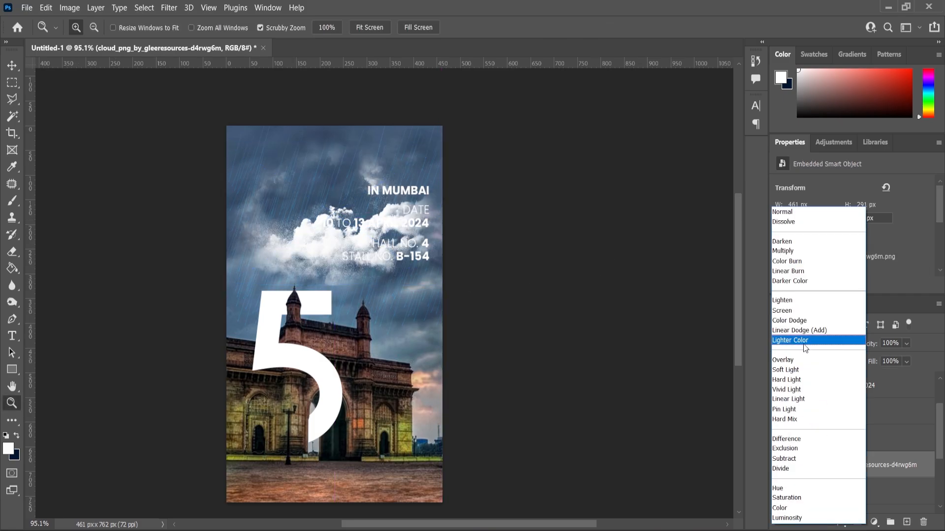
click(789, 211)
drag(918, 360, 879, 367)
- Flip the cloud horizontally and scale it to about 60% on the left side of the sky, beside the event text
click(12, 66)
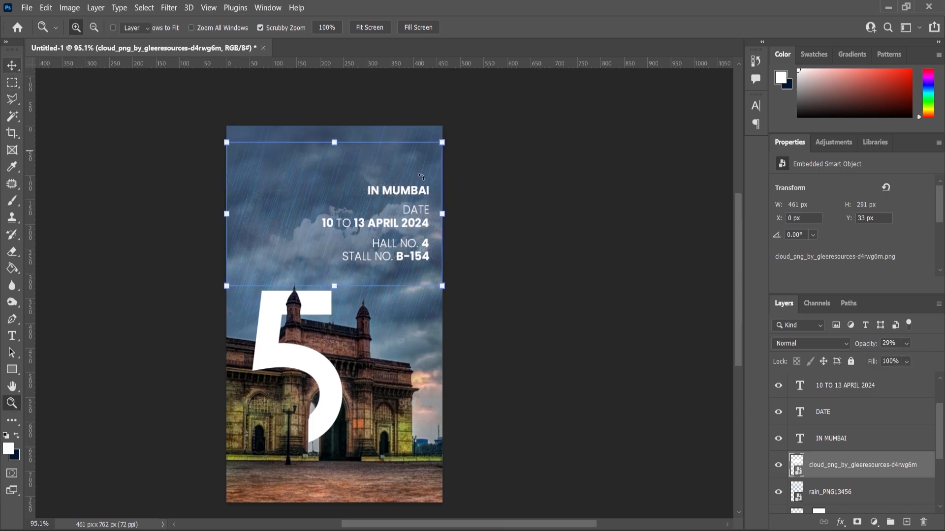
drag(448, 146, 454, 142)
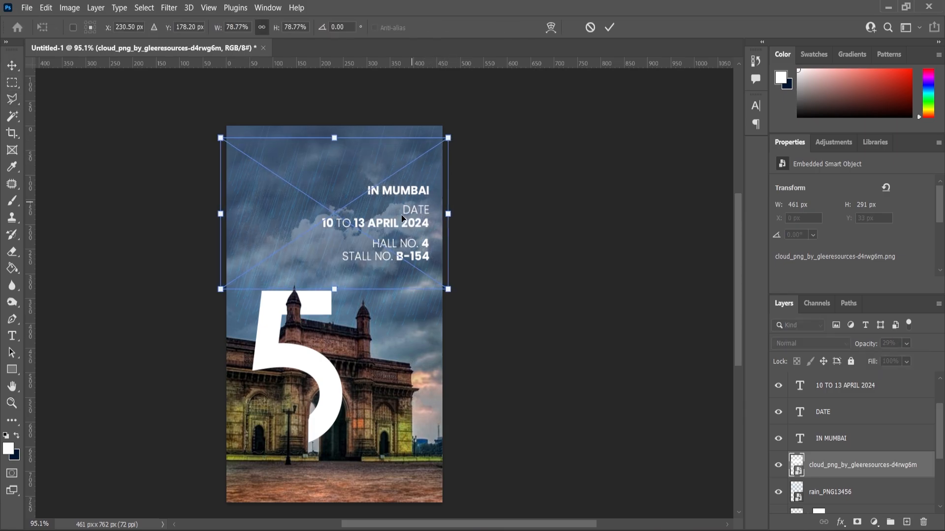
drag(312, 252, 283, 251)
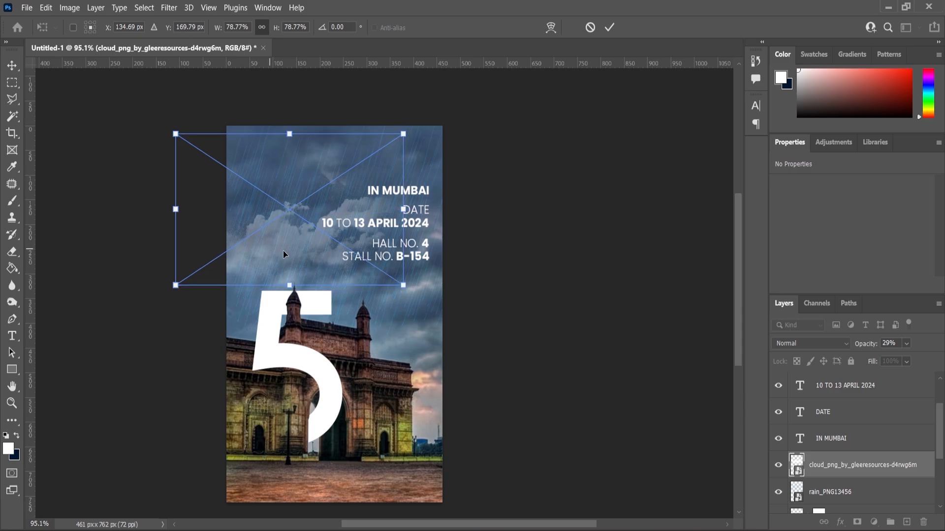
right_click(293, 252)
click(315, 486)
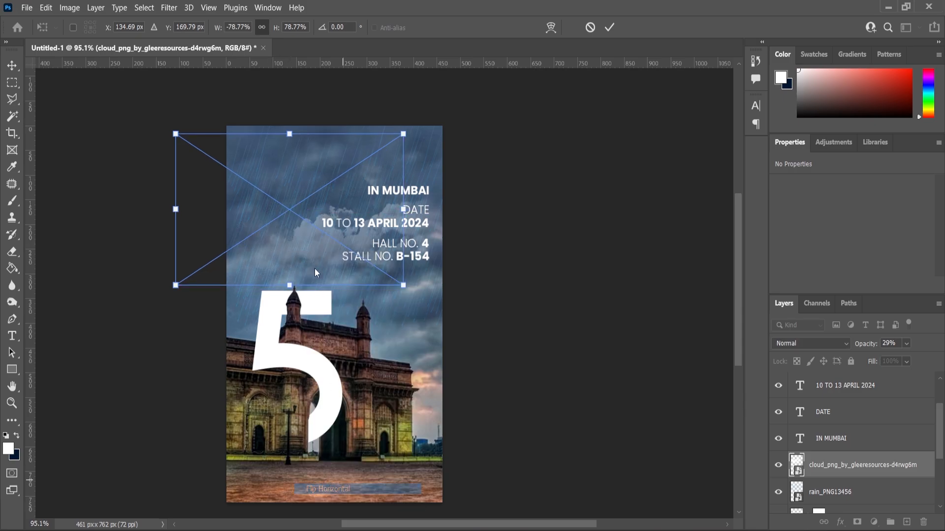
drag(300, 241, 305, 238)
drag(406, 282, 367, 281)
click(12, 404)
scroll(354, 270, down, 1)
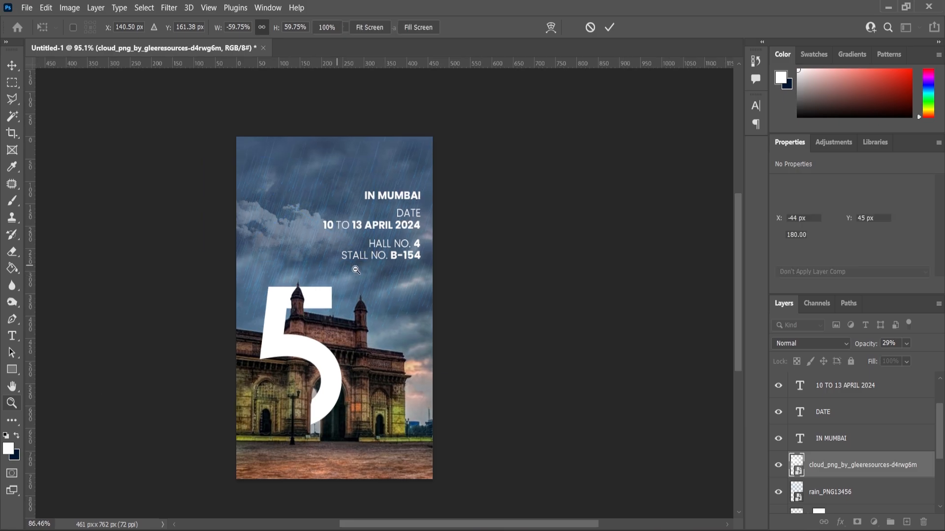
click(778, 468)
click(778, 468)
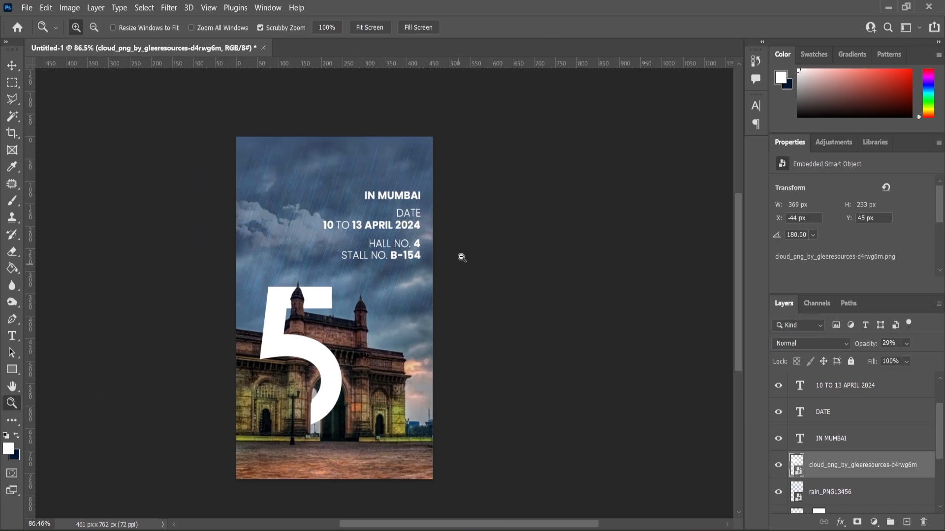
- Add the two-line text DAYS TO GO over the monument, beside the lower curve of the 5
scroll(365, 379, up, 3)
click(12, 337)
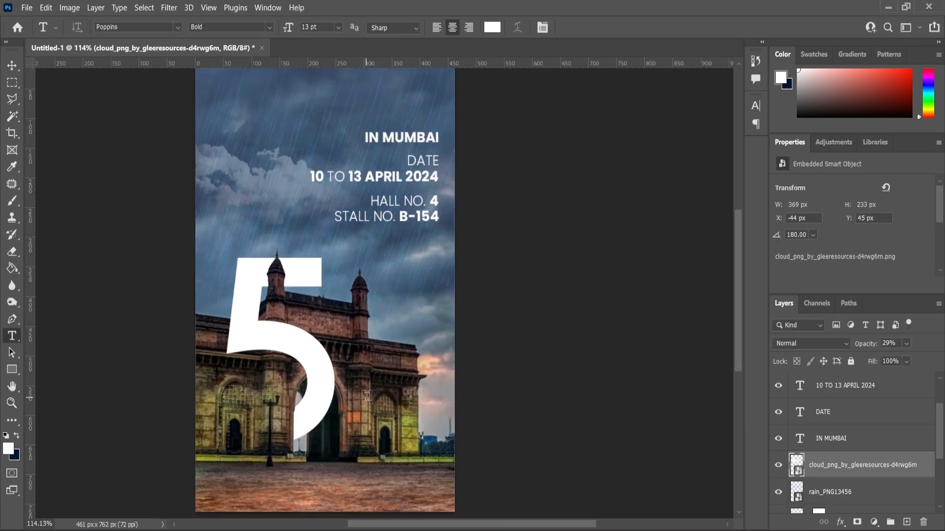
click(480, 435)
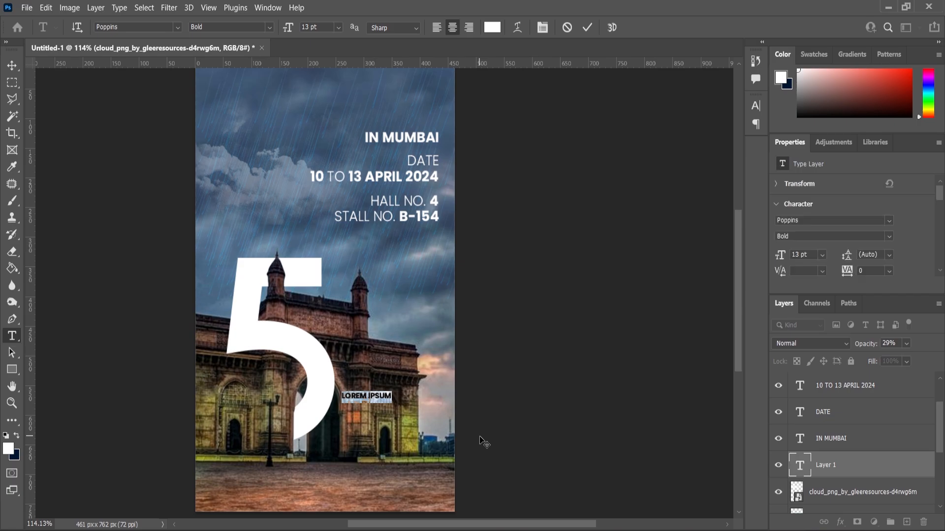
text(DAYS)
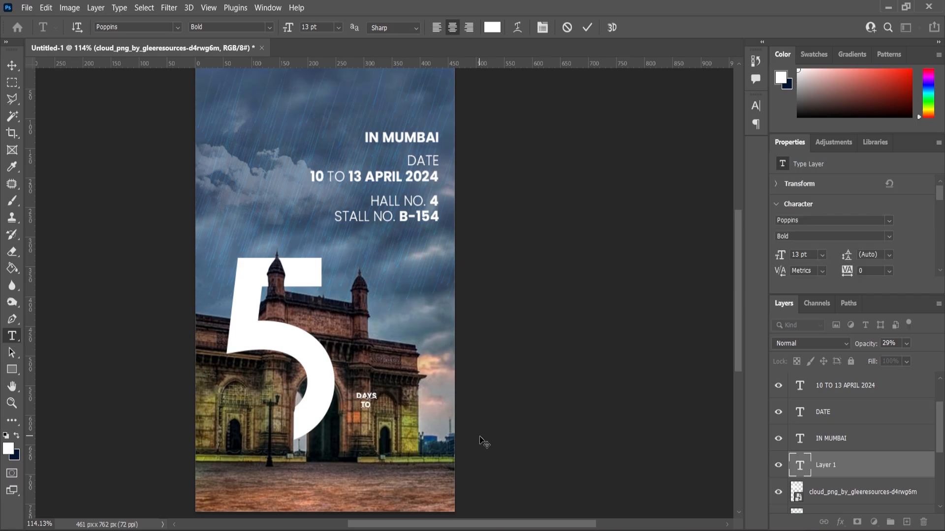
- Left-align the DAYS TO GO text and set its font to ADAM.CG PRO
key(ctrl+a)
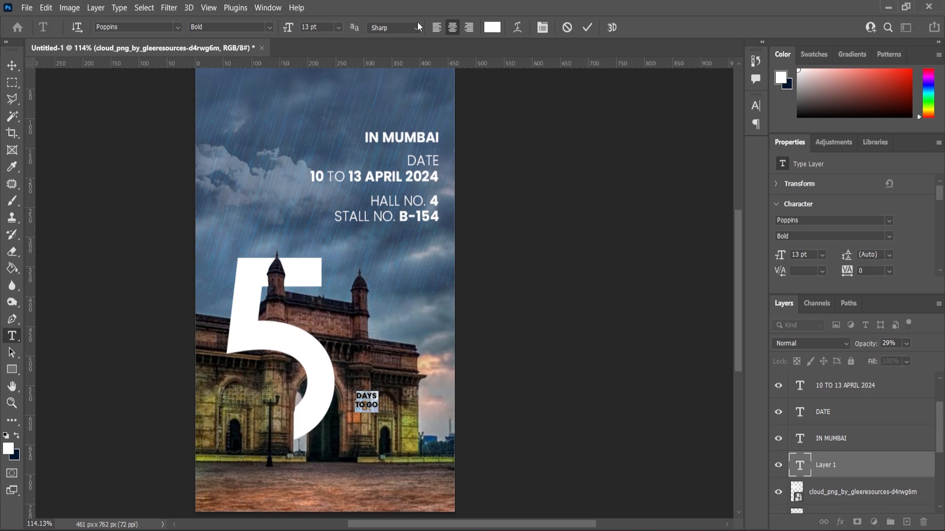
click(178, 28)
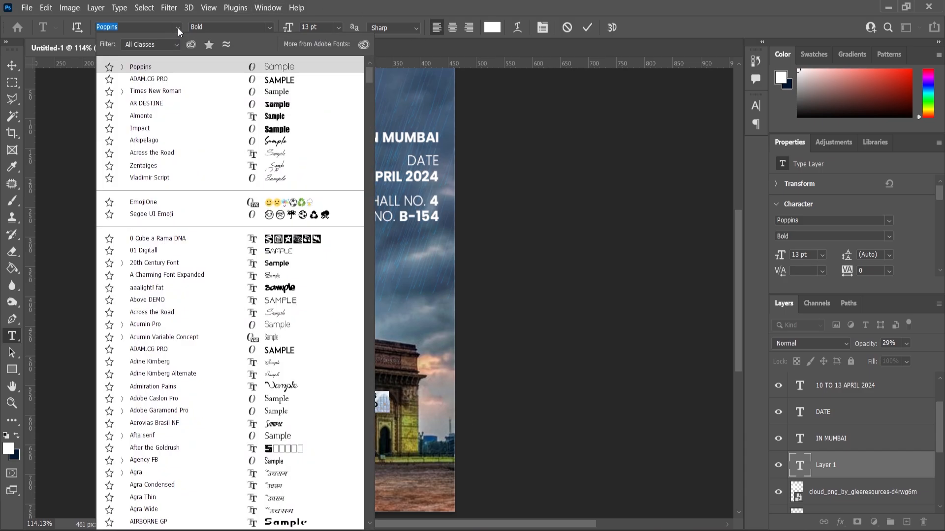
click(155, 81)
click(12, 65)
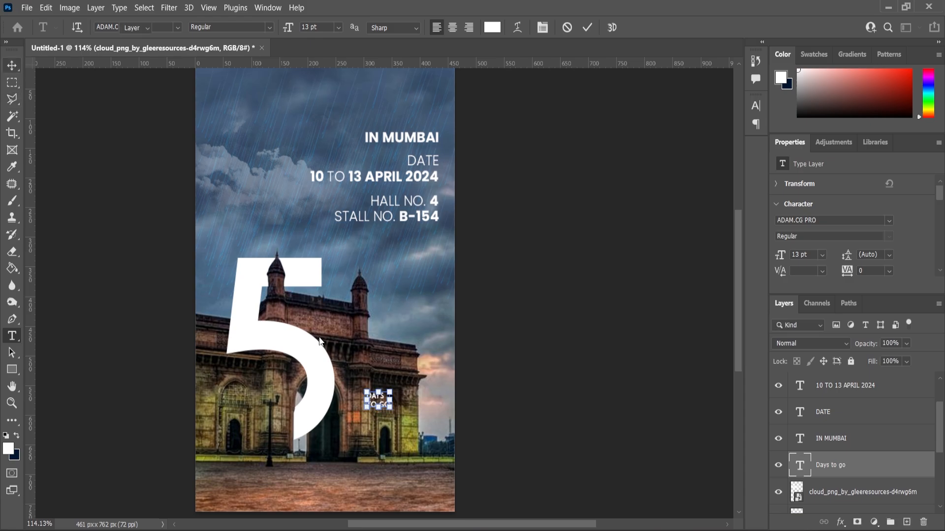
- Scale DAYS TO GO to about 198% and move it close to the lower curve of the 5
scroll(376, 389, up, 5)
key(ctrl+t)
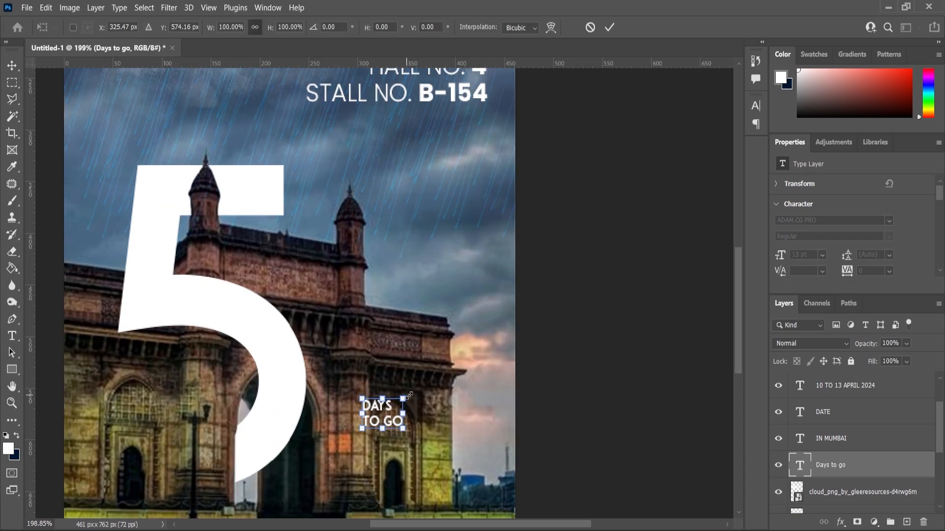
drag(408, 395, 427, 381)
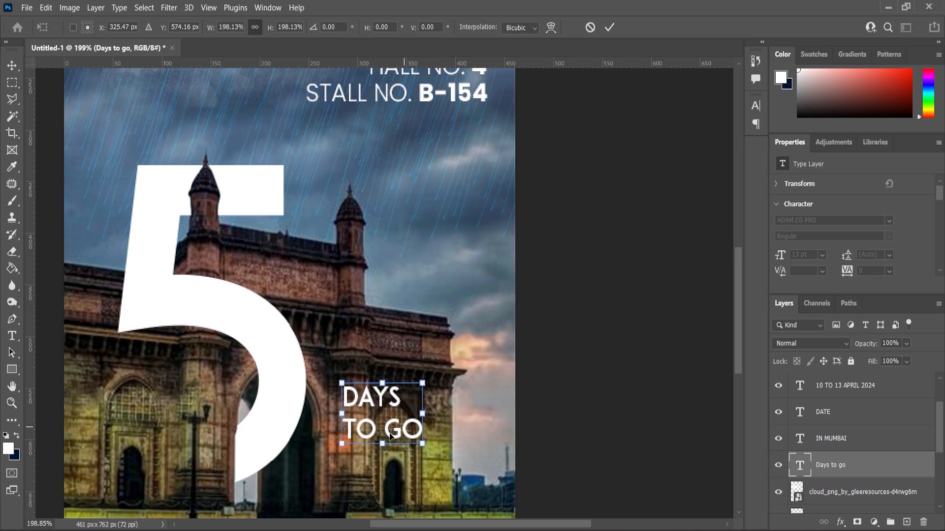
drag(374, 435, 352, 444)
click(17, 400)
scroll(321, 394, down, 5)
scroll(333, 392, up, 1)
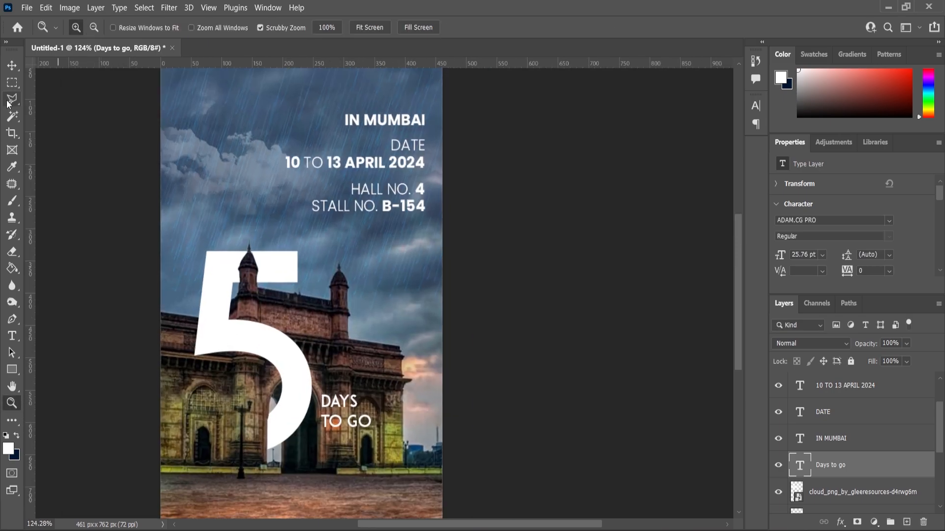
- Apply a drop shadow to DAYS TO GO with 100% opacity, 4 px distance and about 21 px size
click(13, 65)
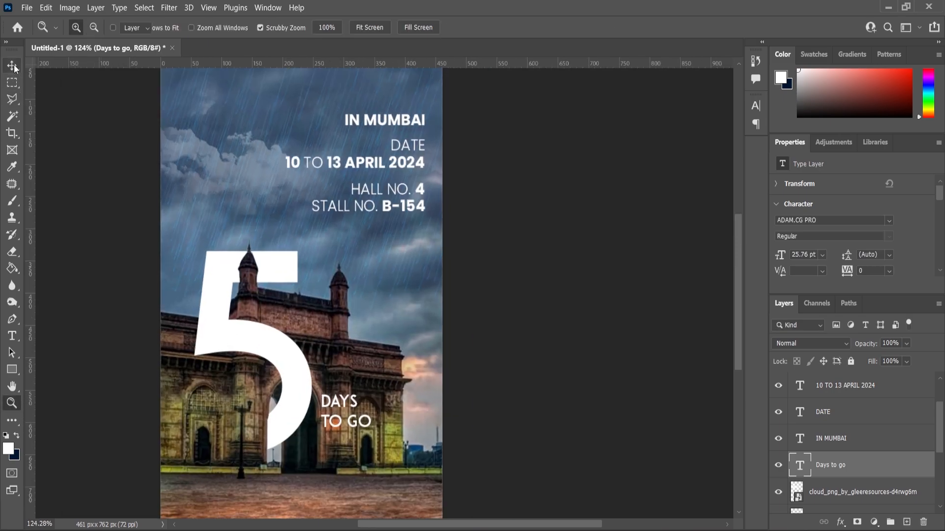
click(841, 525)
click(884, 308)
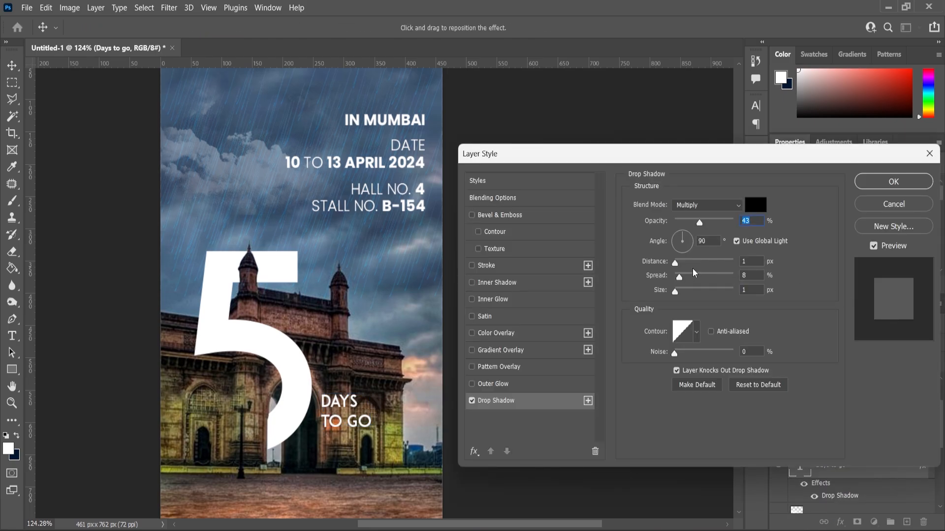
drag(727, 228, 734, 226)
drag(675, 263, 679, 268)
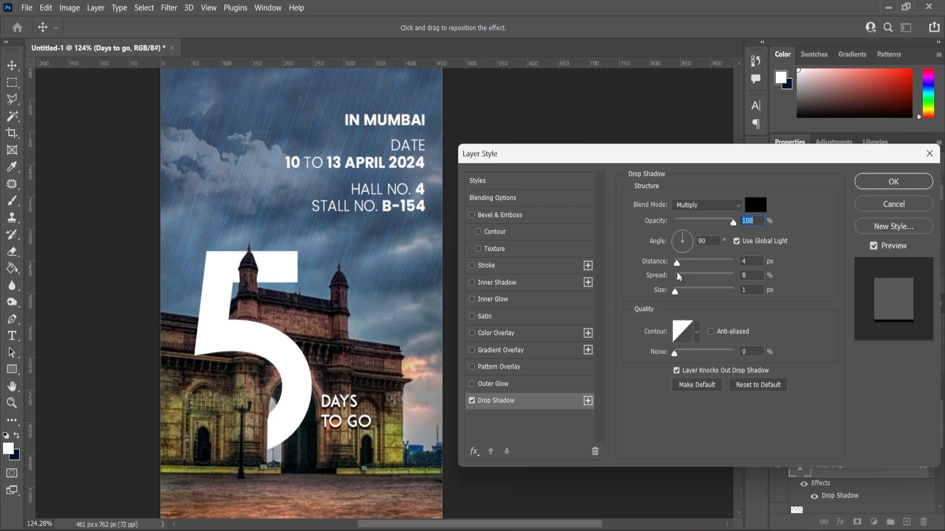
drag(678, 291, 684, 299)
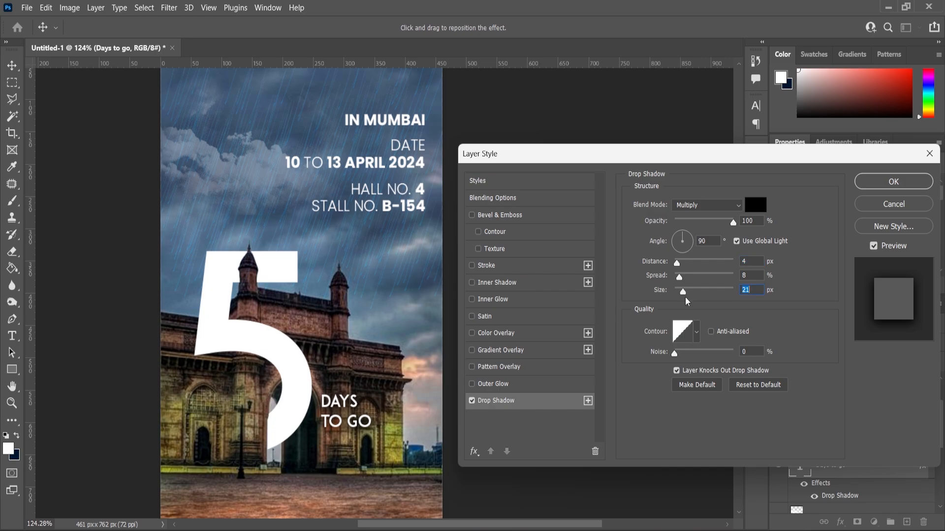
click(733, 222)
drag(683, 295, 682, 297)
click(893, 181)
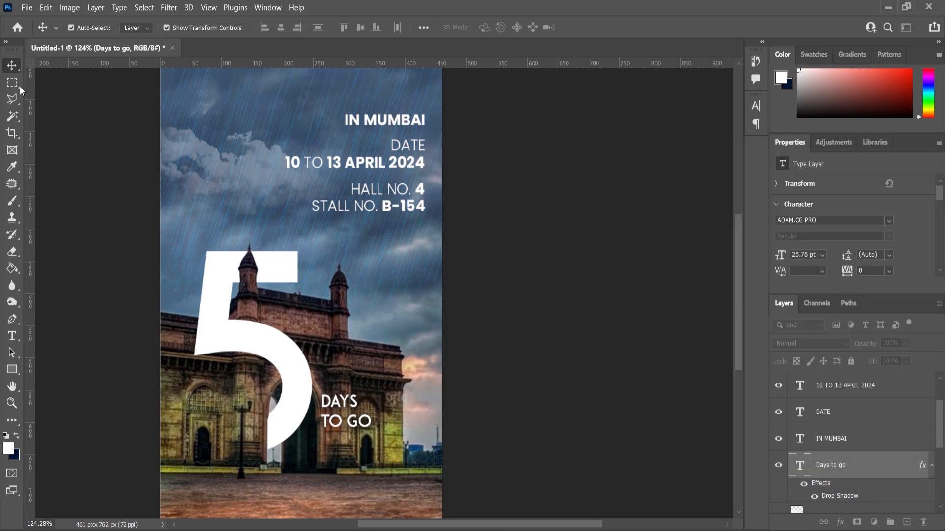
click(468, 142)
- Copy the four lines TAKING PART IN INDIA'S BIGGEST EXPO from the Content text file in Notepad and return to the poster
scroll(355, 264, down, 1)
scroll(270, 395, up, 2)
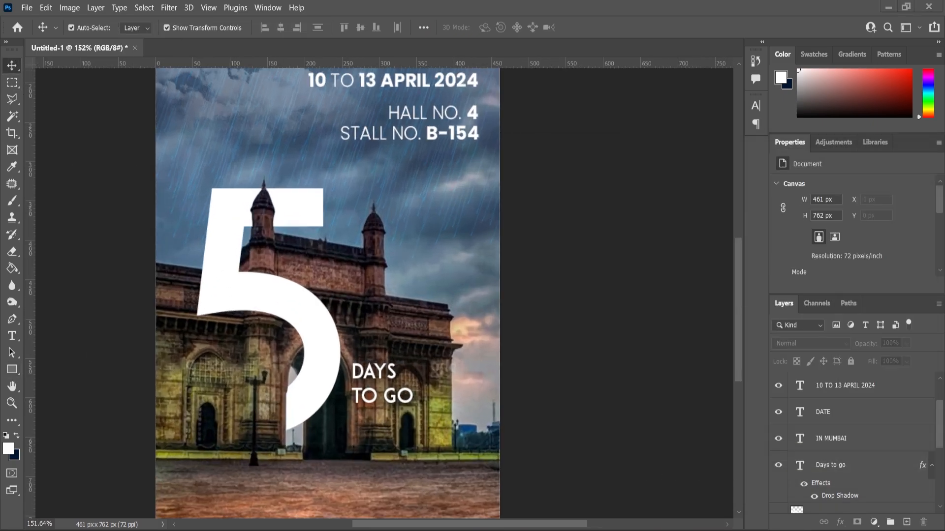
key(alt+Tab)
drag(374, 384, 327, 346)
key(ctrl+c)
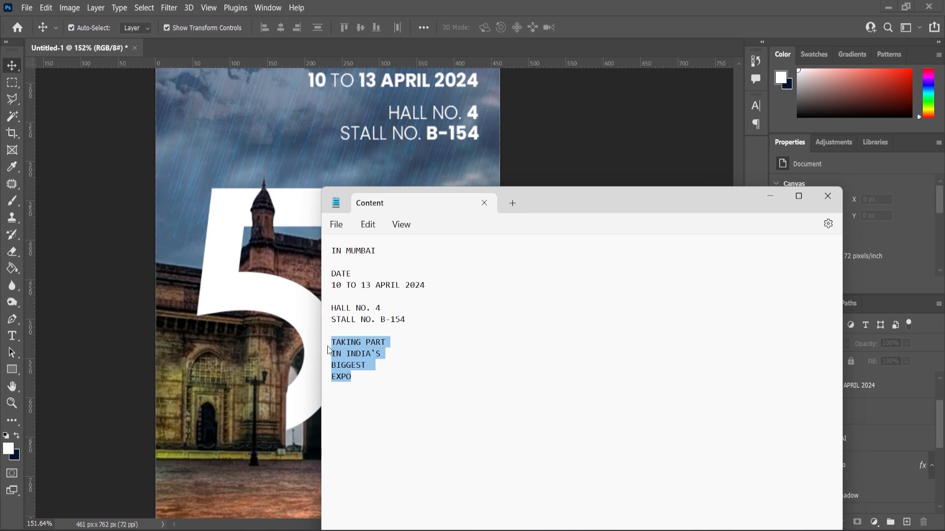
click(770, 195)
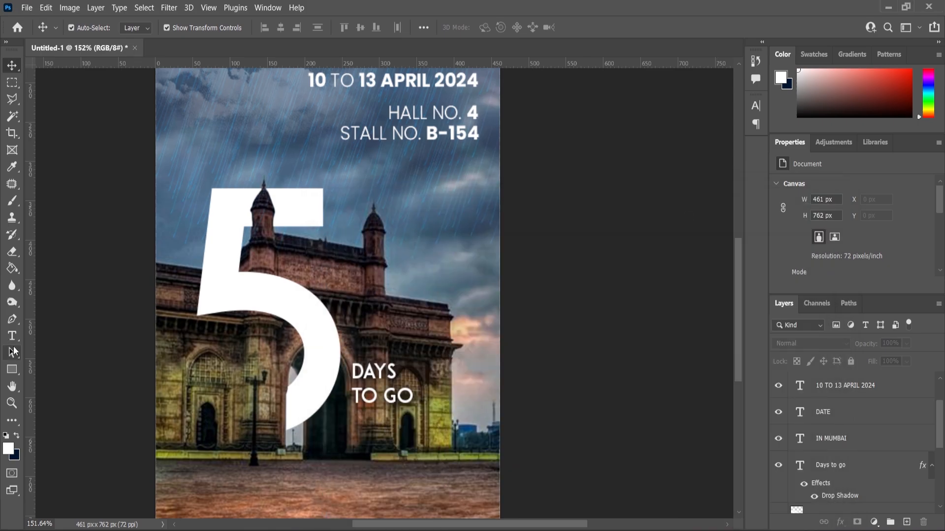
- Paste the copied expo lines as a new text layer over the monument, left of the lower curve of the 5
click(11, 336)
click(202, 398)
key(ctrl+v)
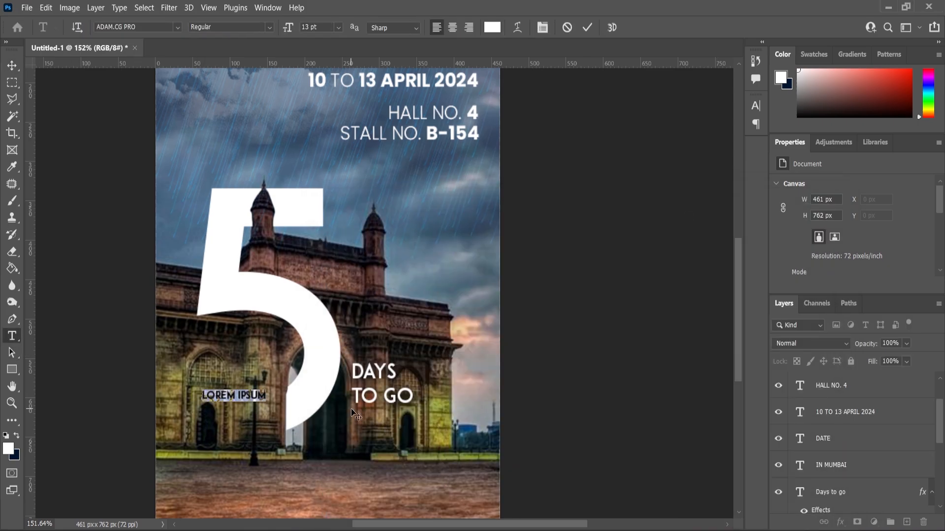
- Set the four-line expo caption's font to Poppins Medium
key(ctrl+a)
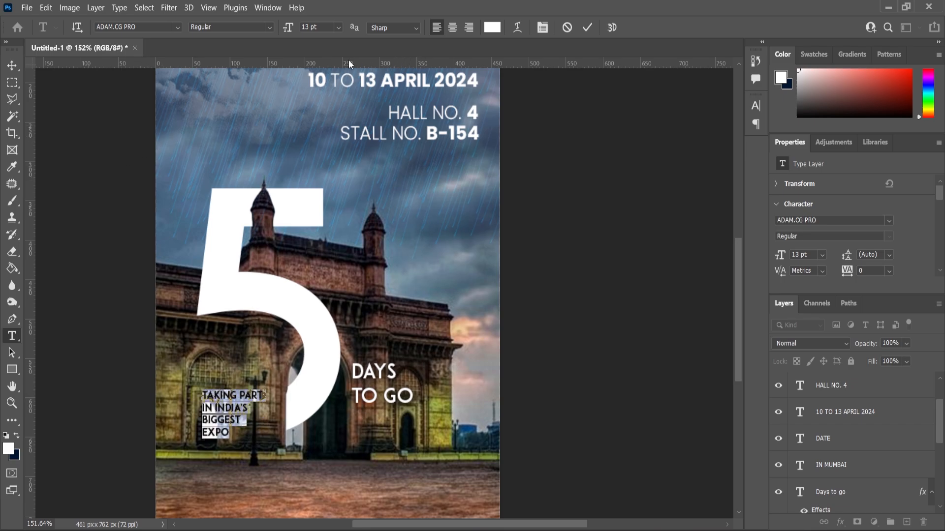
click(176, 28)
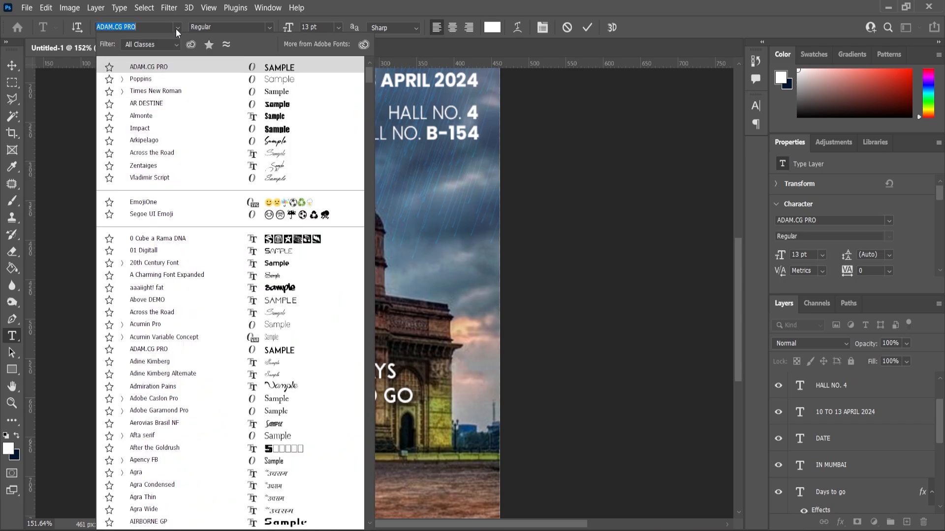
click(153, 81)
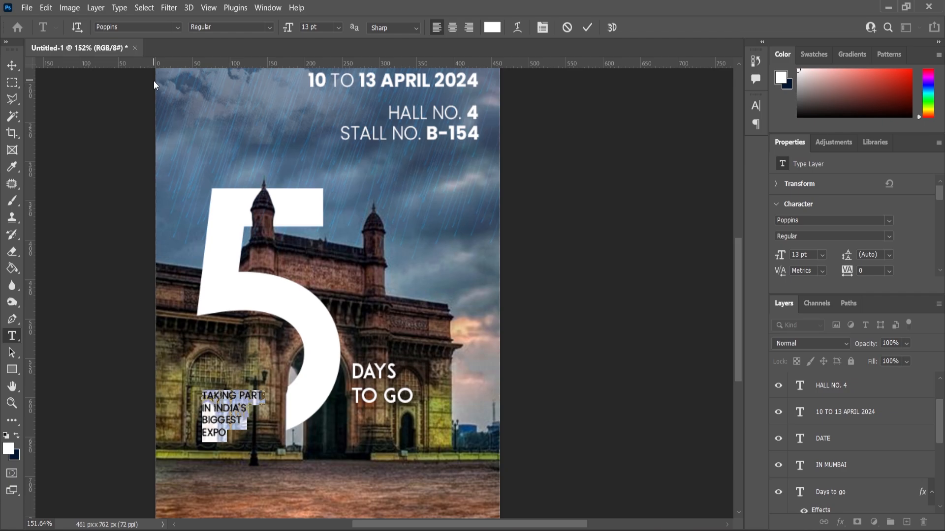
click(268, 28)
click(227, 124)
click(293, 365)
- Scale the expo caption to about 129% and move it slightly up, aligned beneath the 5's left edge
key(ctrl+t)
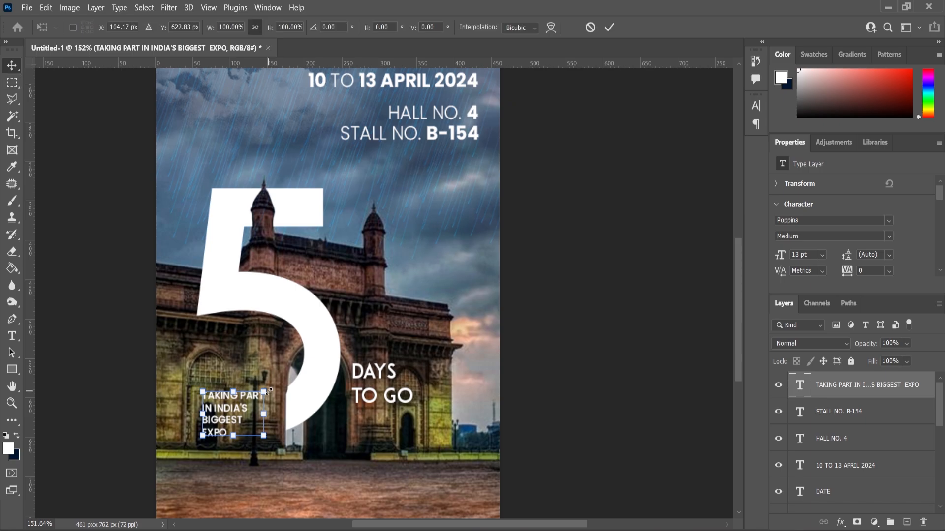
drag(266, 388, 273, 383)
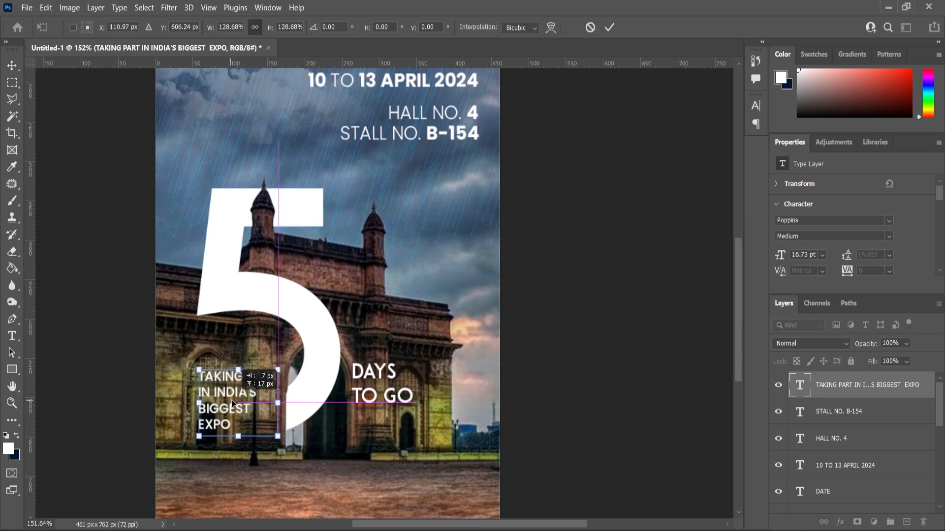
drag(233, 402, 233, 402)
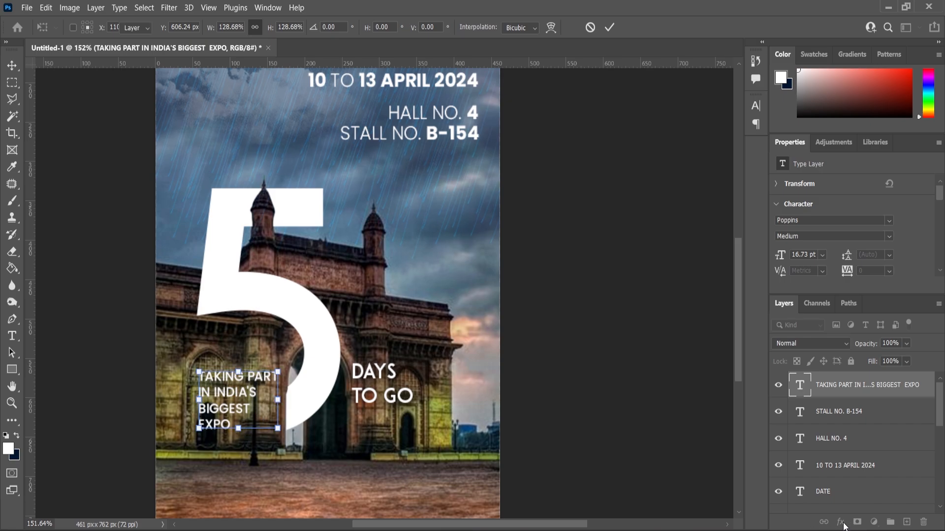
key(Return)
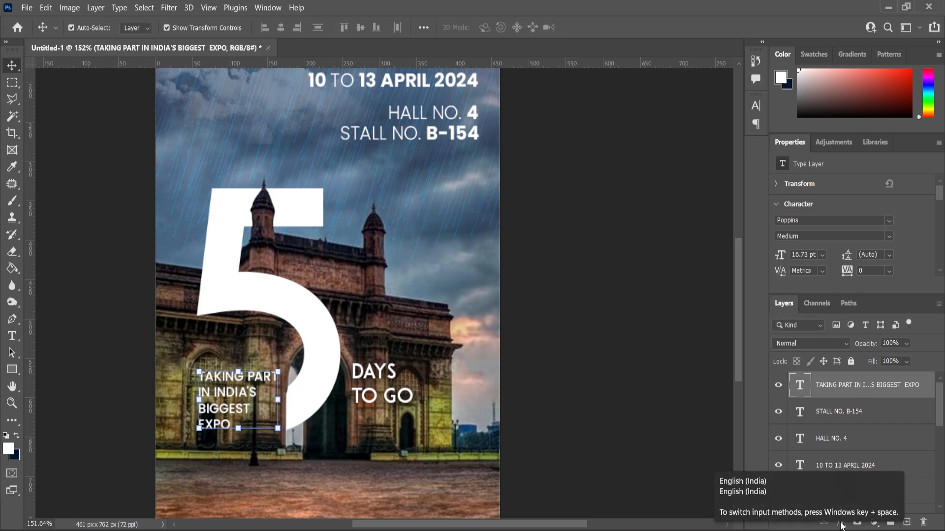
- Apply a drop shadow to the expo caption with 99% opacity, 4 px distance, 8% spread and 16 px size, and deselect the layer
click(12, 404)
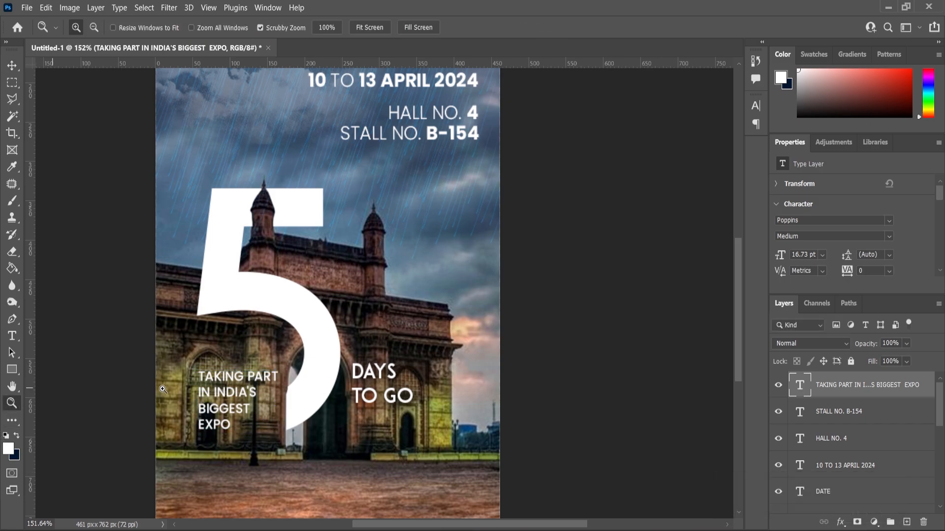
click(841, 523)
click(853, 520)
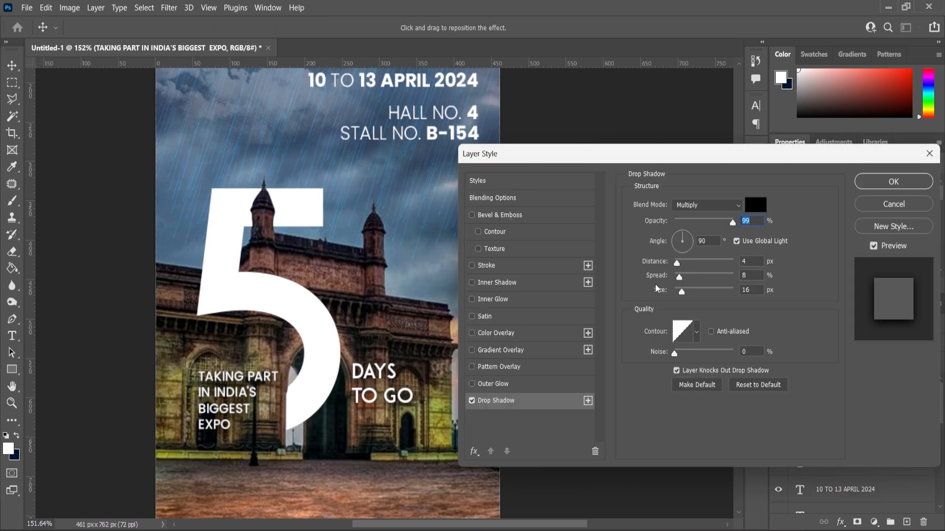
click(885, 182)
scroll(416, 361, down, 3)
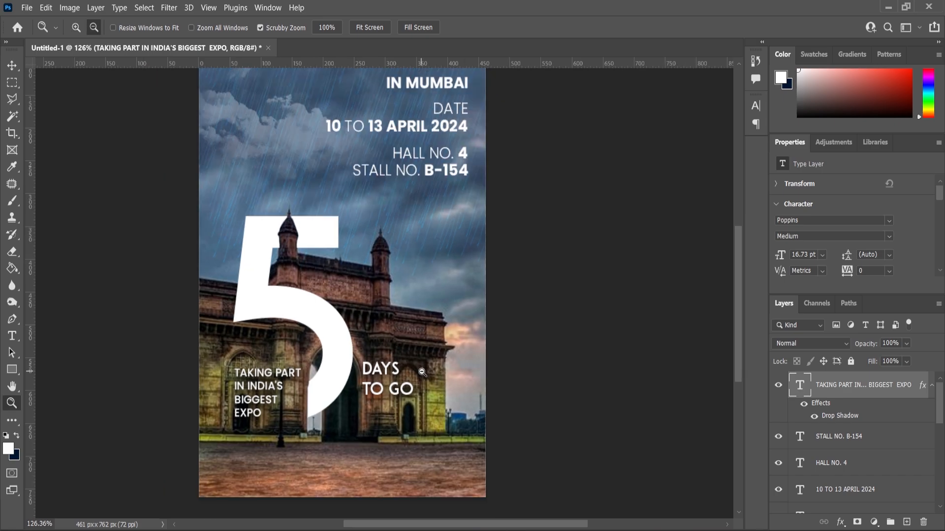
click(12, 65)
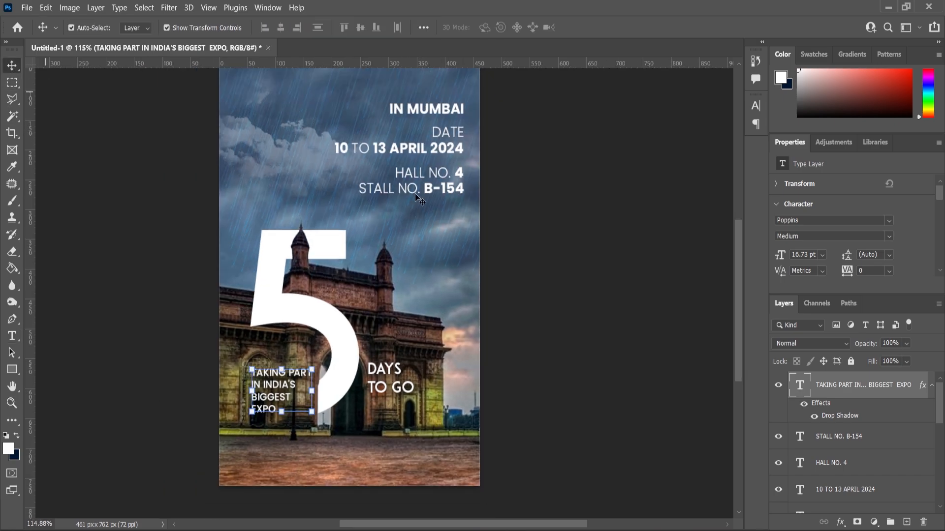
click(531, 303)
scroll(531, 303, down, 1)
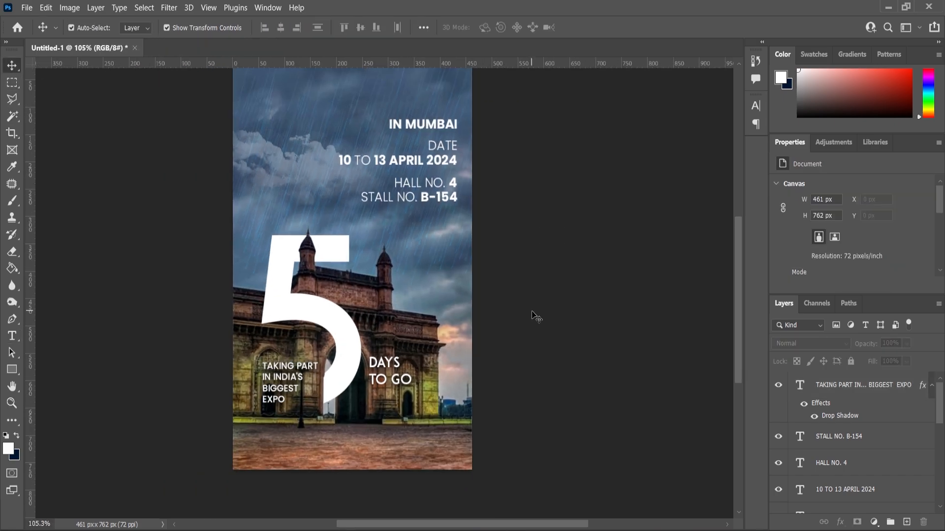
- Place the Water image from New folder (11) into the poster and move it down to the poster's lower edge
click(888, 6)
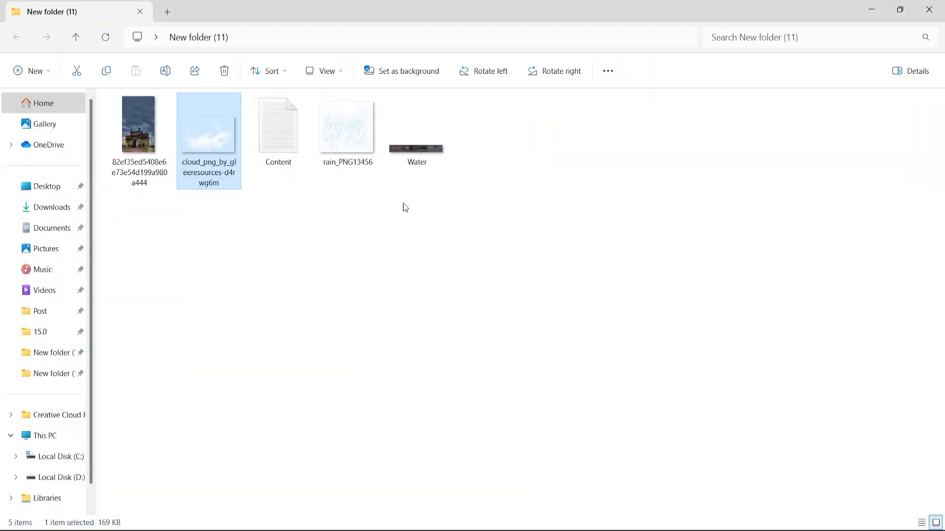
drag(417, 152, 377, 435)
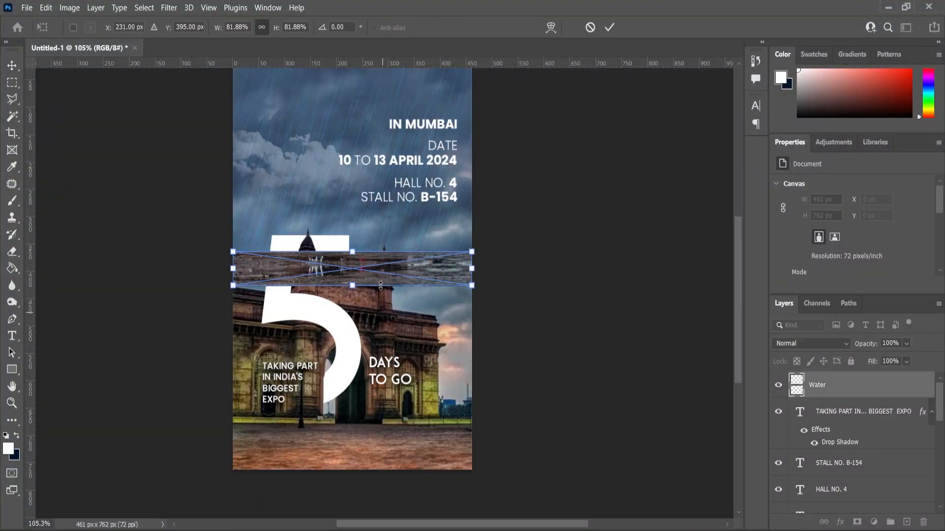
drag(373, 285, 412, 459)
scroll(412, 457, up, 4)
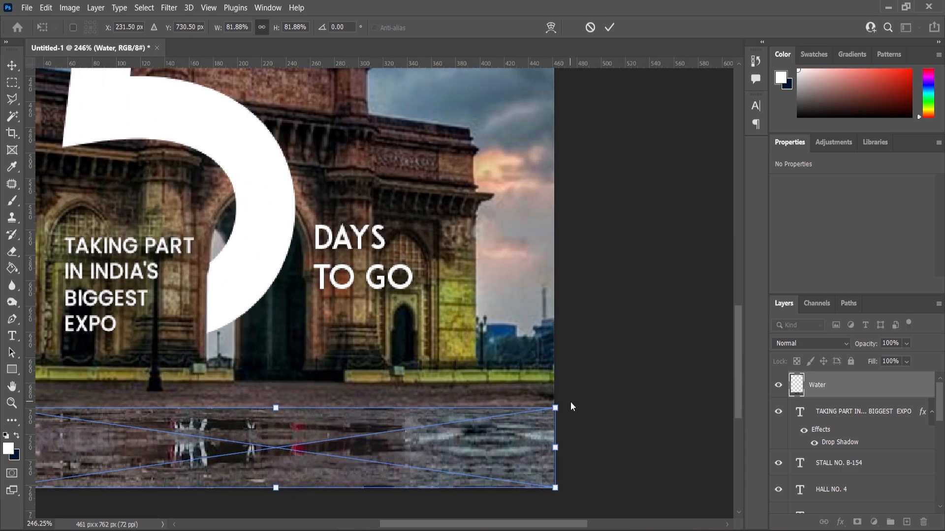
- Enlarge the Water image to about 97%, position it over the ground in front of the monument and commit the placement
drag(556, 408, 562, 406)
drag(457, 456, 456, 430)
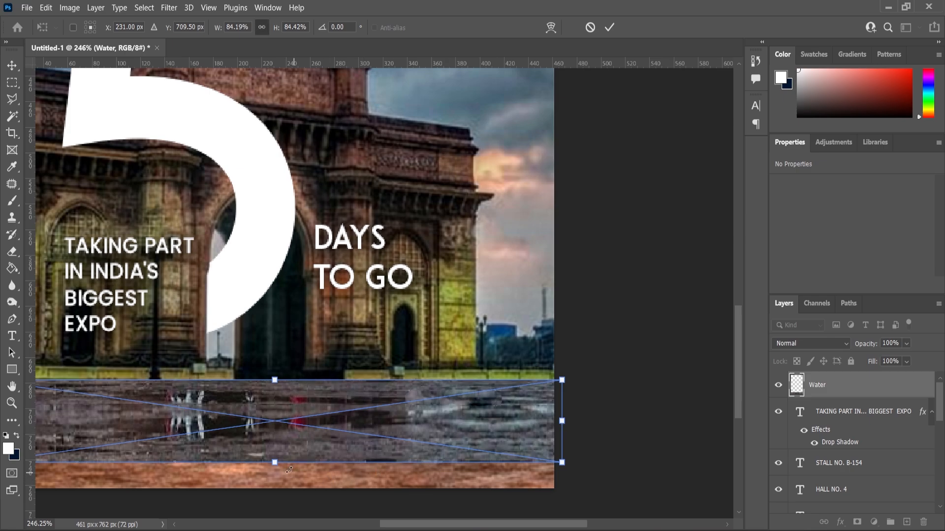
drag(562, 464, 597, 473)
drag(387, 424, 387, 439)
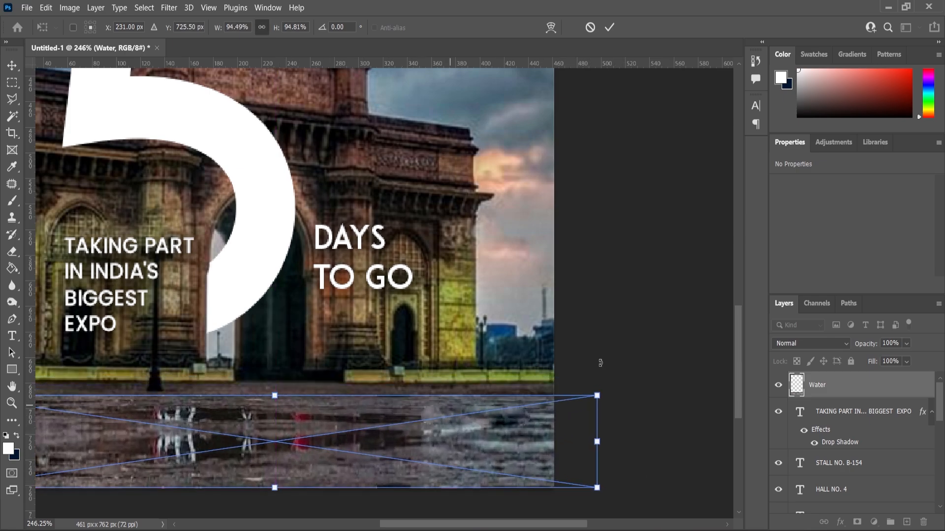
drag(600, 390, 608, 392)
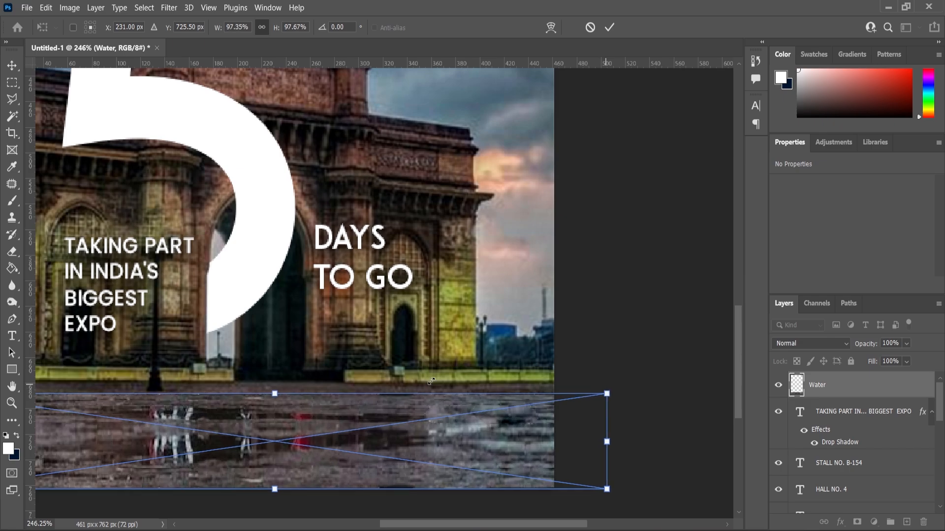
click(14, 410)
- Add a layer mask to Water and draw a short vertical gradient across its upper edge to blend it into the ground
scroll(572, 347, down, 5)
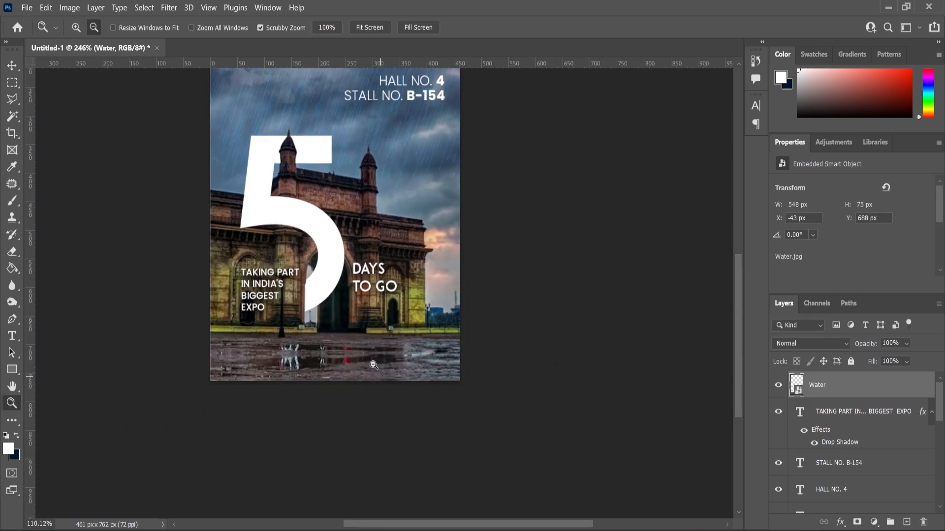
scroll(372, 364, up, 3)
scroll(373, 364, up, 1)
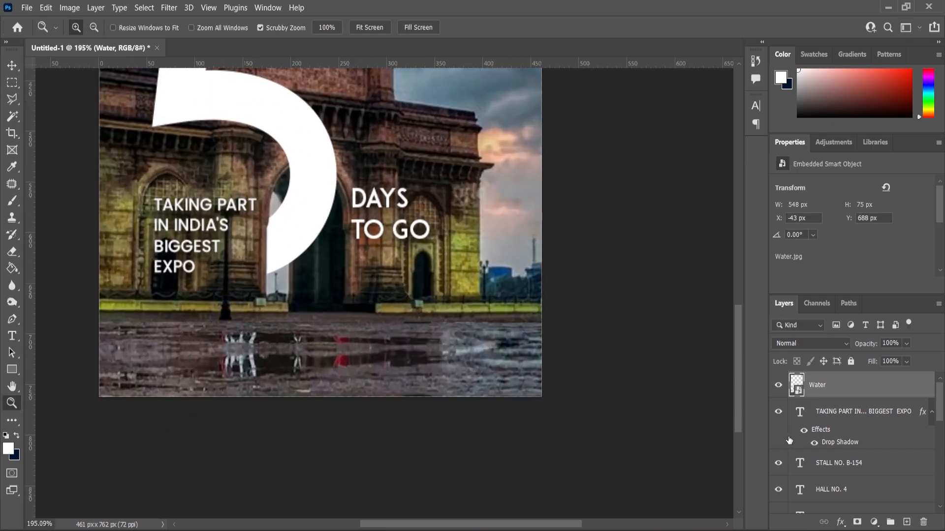
click(857, 520)
right_click(12, 268)
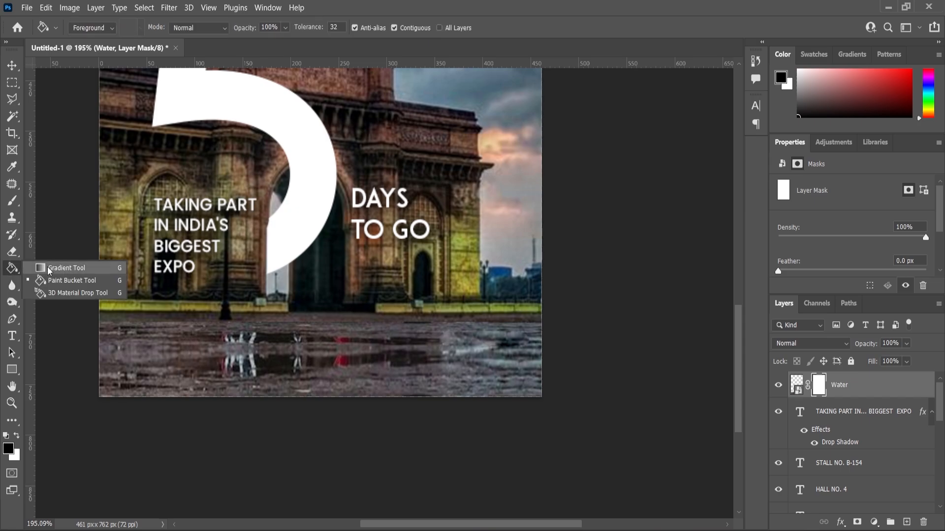
click(68, 268)
drag(325, 342, 320, 314)
- Stretch the Water layer's height to about 109% and compare the whole poster with the layer hidden and shown
click(11, 65)
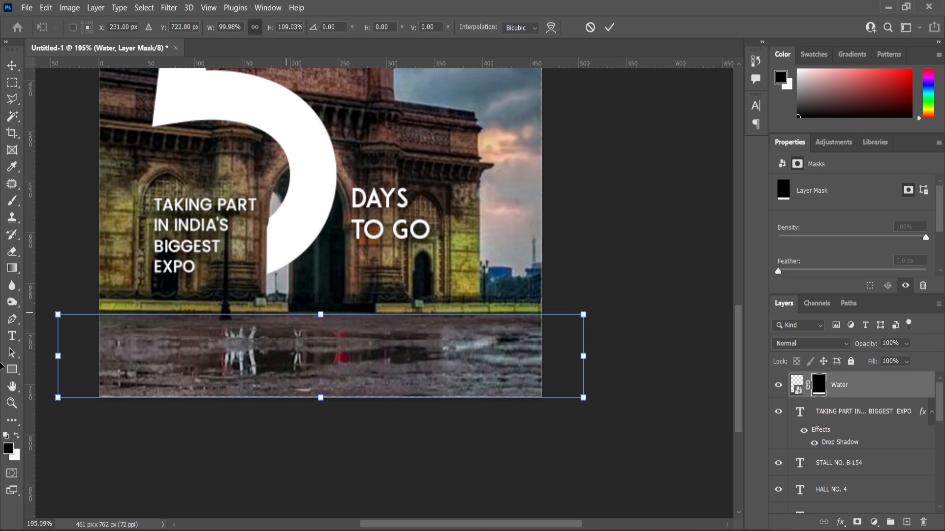
click(12, 406)
drag(401, 384, 359, 223)
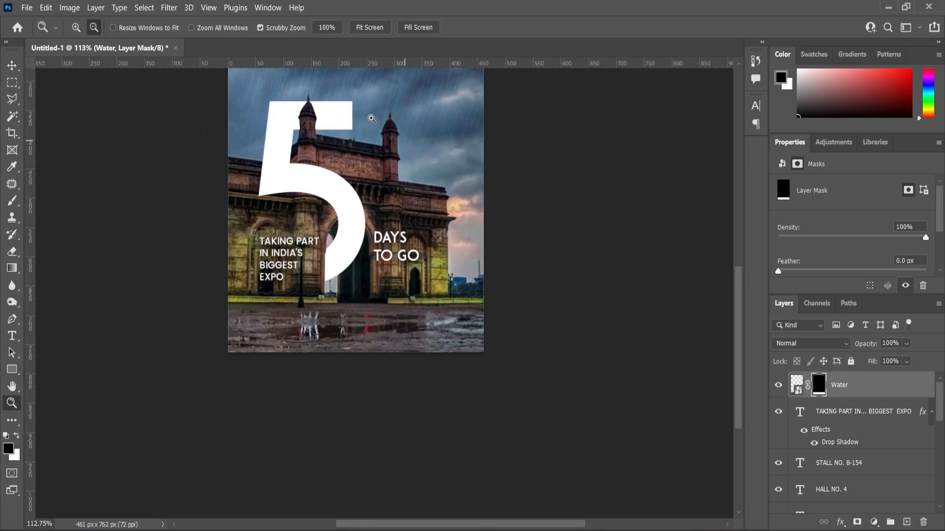
click(369, 27)
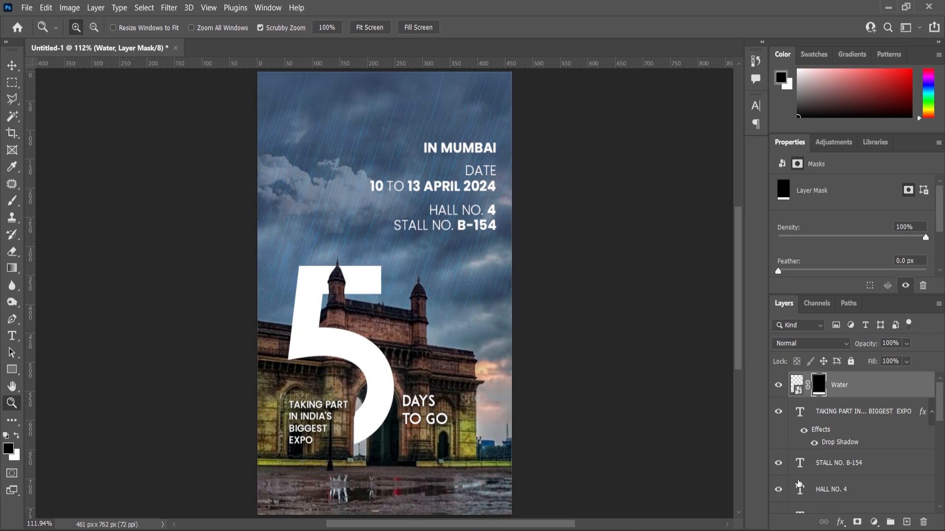
click(780, 388)
click(779, 388)
click(779, 391)
- Add a Levels adjustment layer above Water with black input 8, midtone 0.96 and white input 221
click(874, 522)
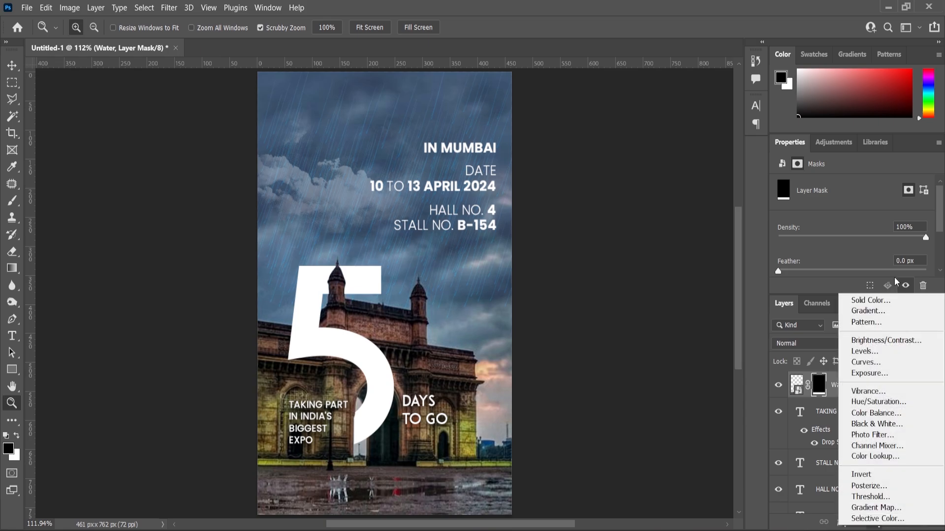
click(875, 353)
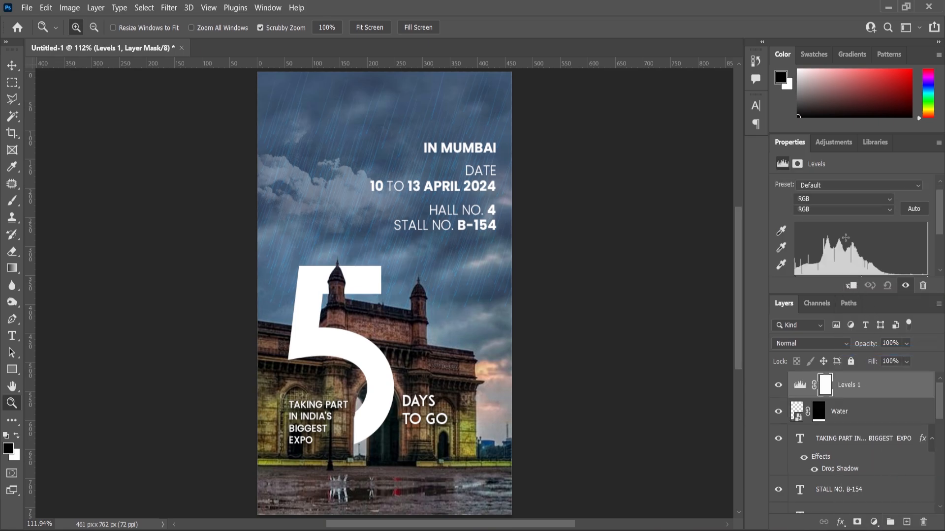
scroll(853, 261, down, 1)
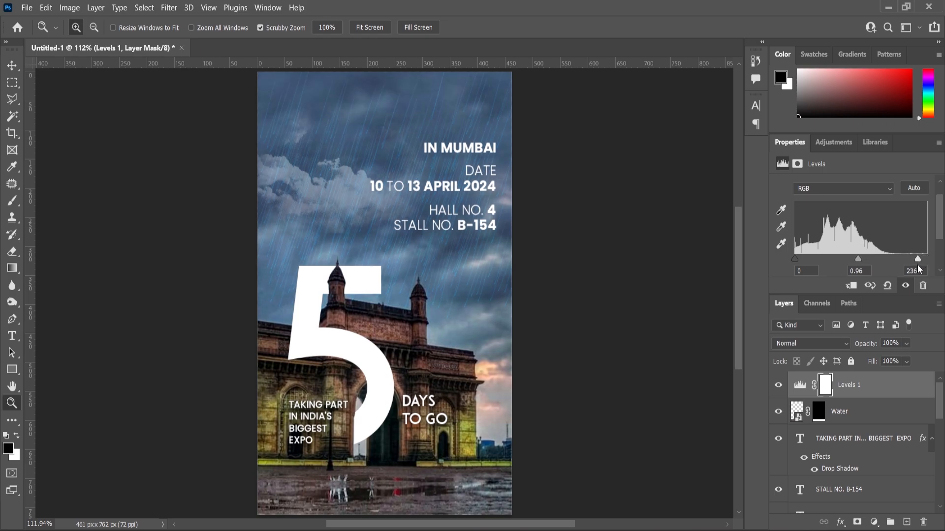
drag(918, 266, 911, 271)
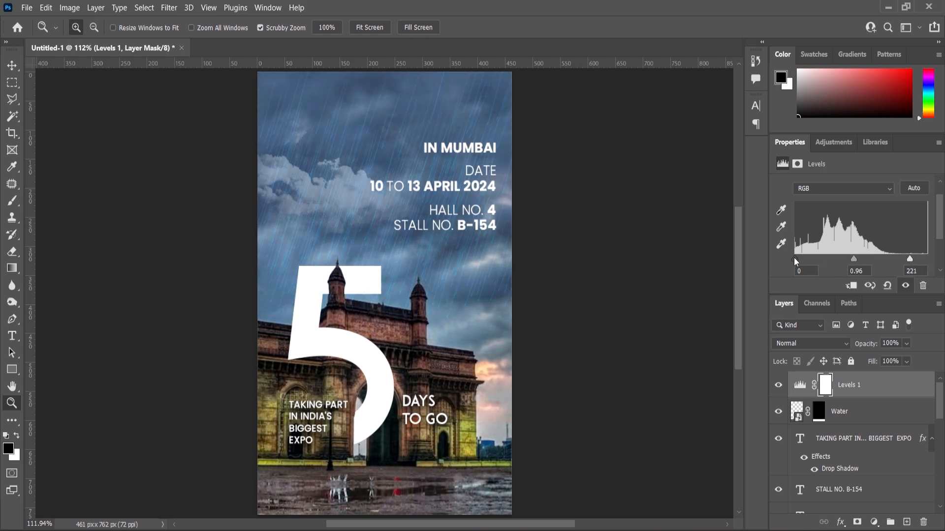
drag(796, 261, 798, 259)
- Compare the poster with Levels hidden and shown, and refine its midtone to 1.05 and white input to 233
click(779, 388)
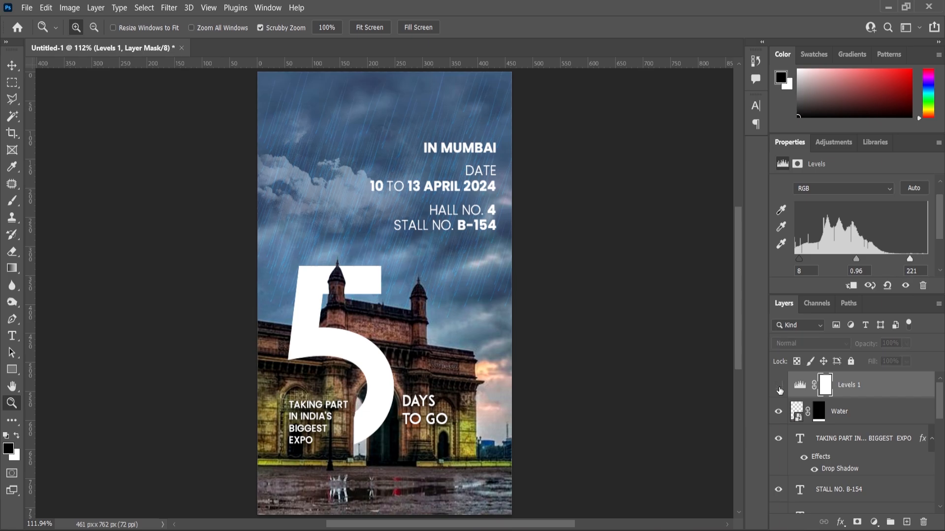
click(779, 388)
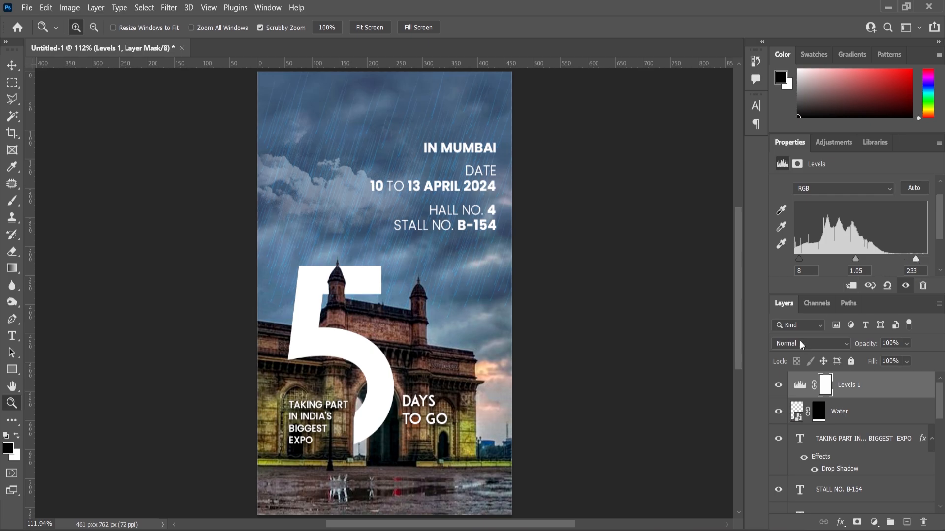
drag(544, 291, 523, 319)
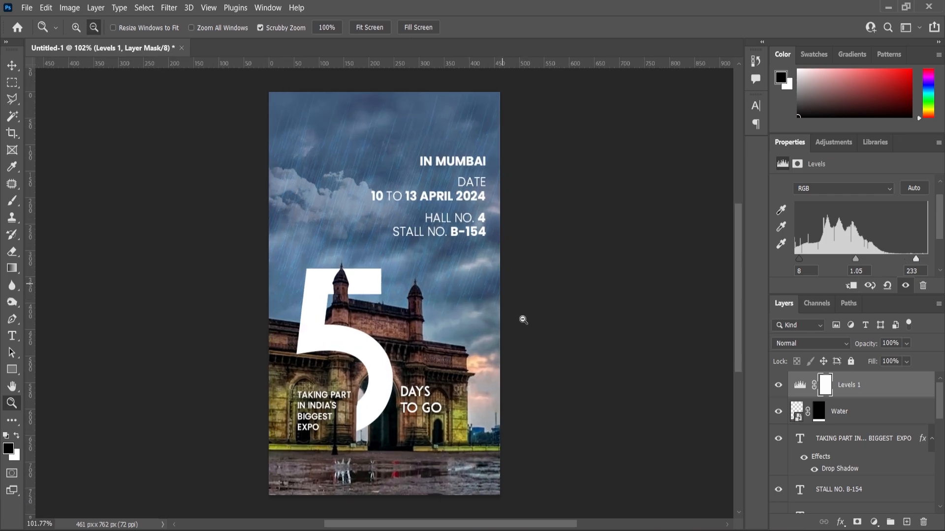
alt+click(523, 320)
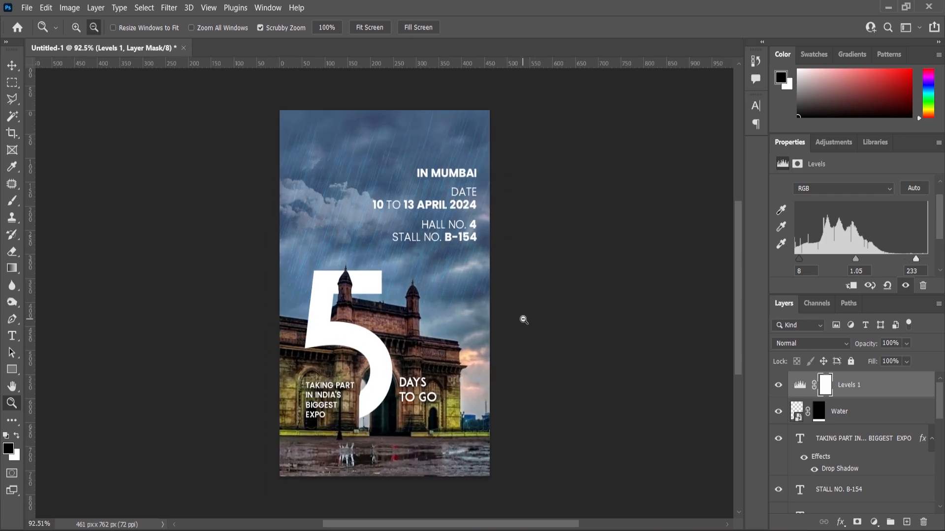